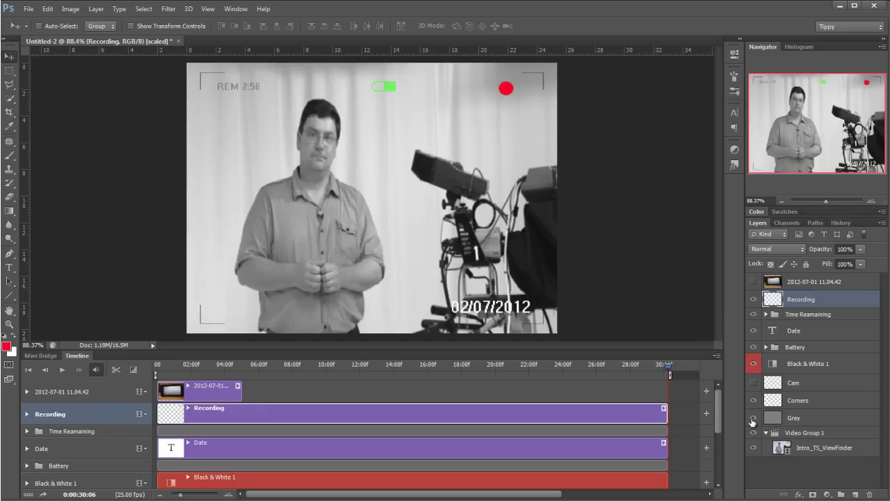
Step: Turn on the Grey background layer and check which layer is Corners
{"action": "left_click", "coordinate": [753, 418]}
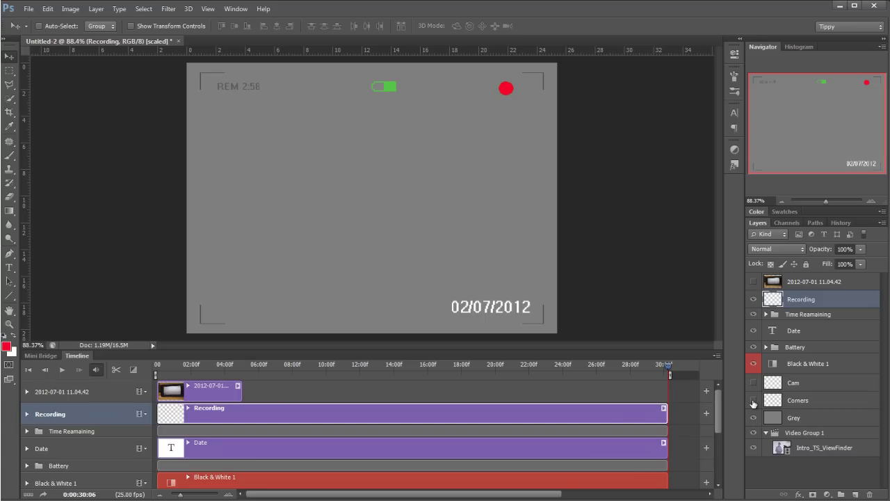
{"action": "left_click", "coordinate": [753, 401]}
{"action": "left_click", "coordinate": [754, 401]}
Step: Leave the Cam icon layer hidden and select the Black & White 1 layer
{"action": "left_click", "coordinate": [752, 382]}
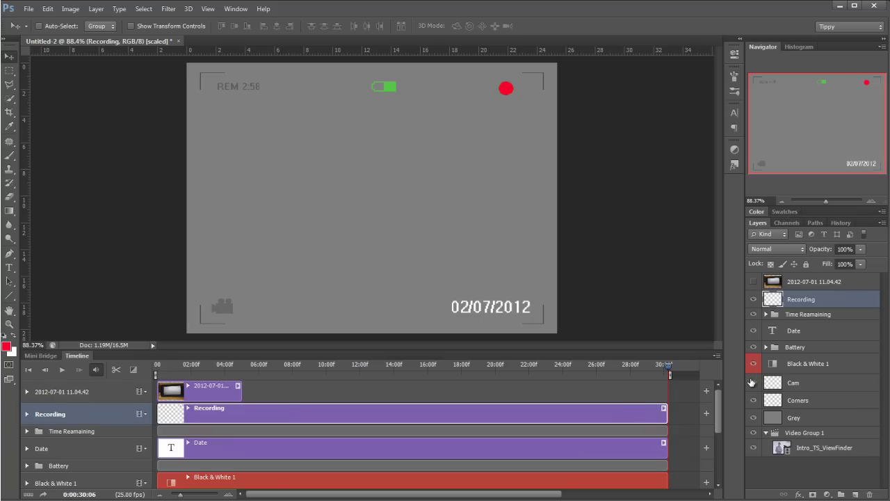
{"action": "left_click", "coordinate": [752, 382]}
{"action": "left_click", "coordinate": [752, 382]}
{"action": "left_click", "coordinate": [752, 382]}
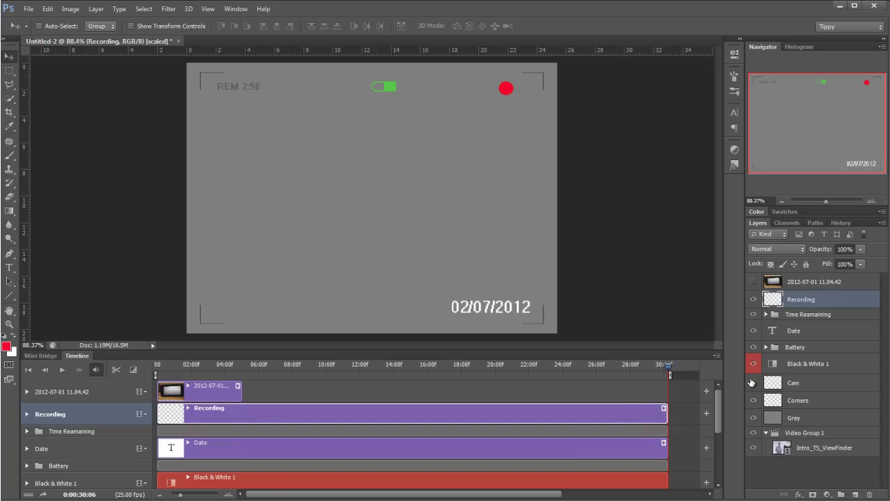
{"action": "left_click", "coordinate": [849, 366]}
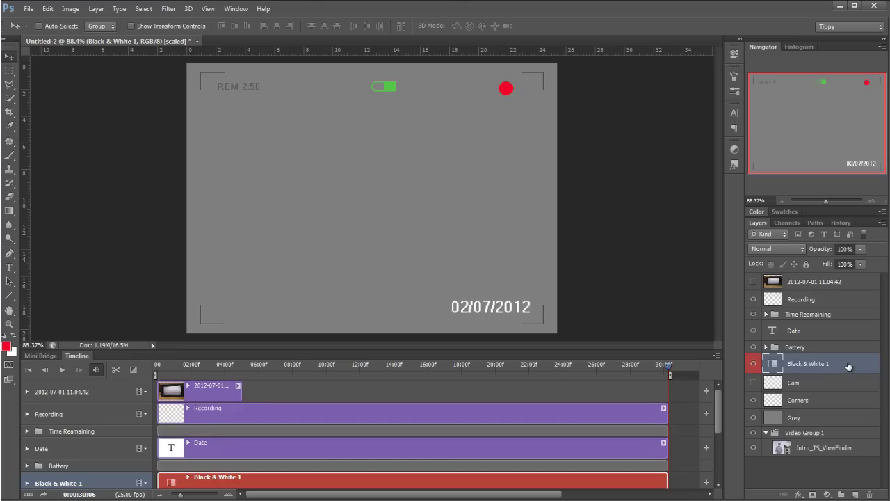
Step: Stretch the Battery Level fill wider to the left with Free Transform
{"action": "left_click", "coordinate": [765, 348]}
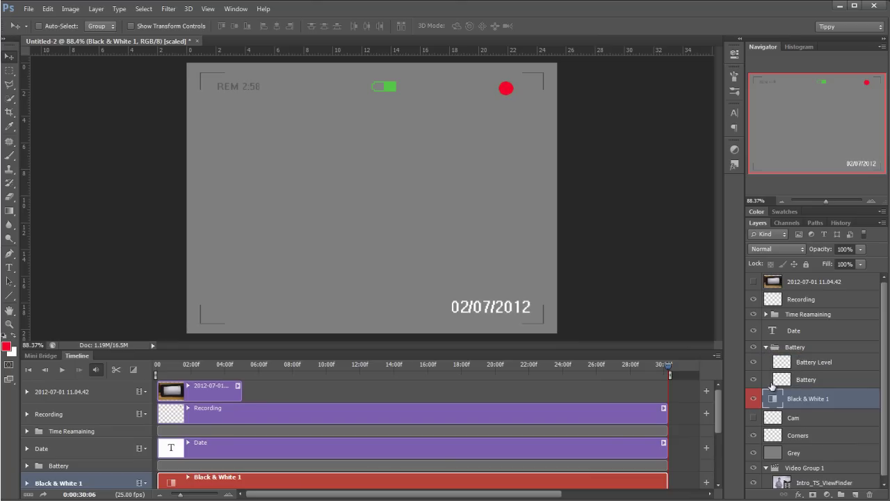
{"action": "left_click", "coordinate": [753, 363]}
{"action": "left_click", "coordinate": [753, 363]}
{"action": "left_click", "coordinate": [783, 362]}
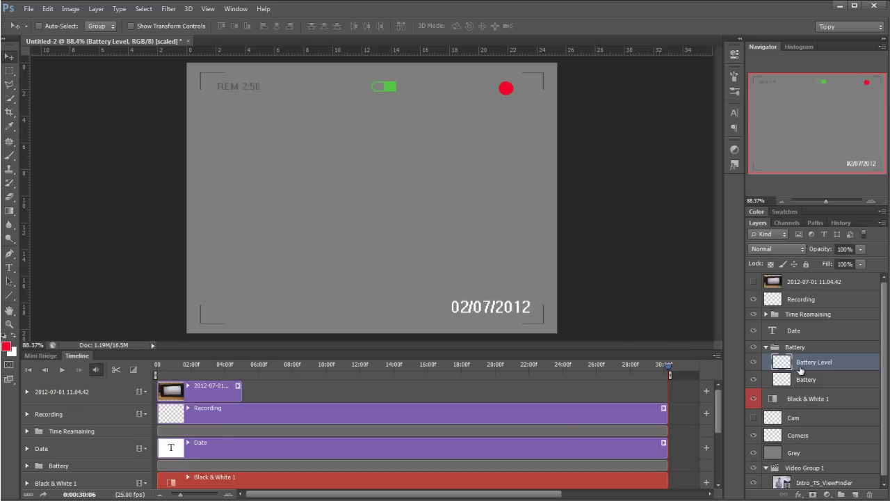
{"action": "key", "text": "ctrl+t"}
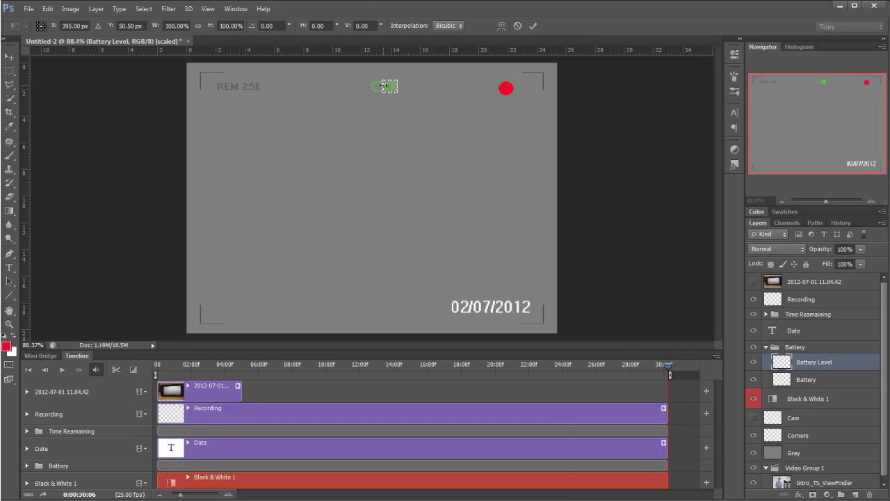
{"action": "left_click_drag", "start_coordinate": [382, 87], "coordinate": [372, 87]}
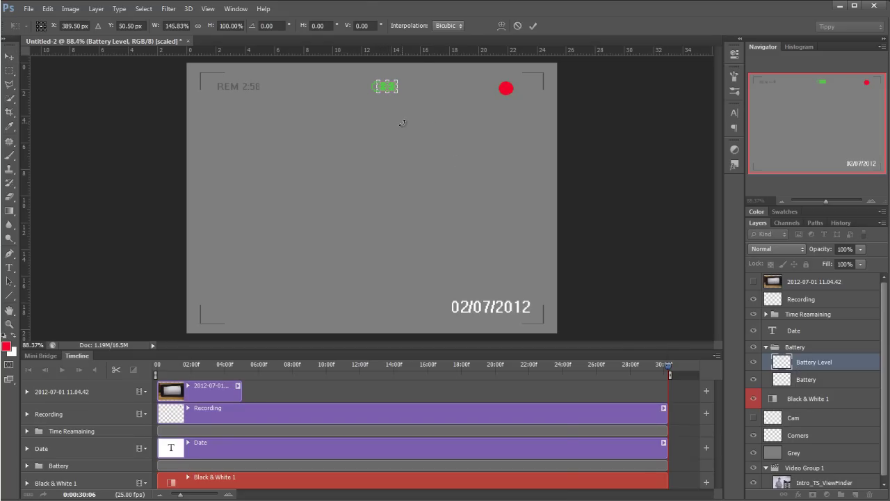
{"action": "key", "text": "Return"}
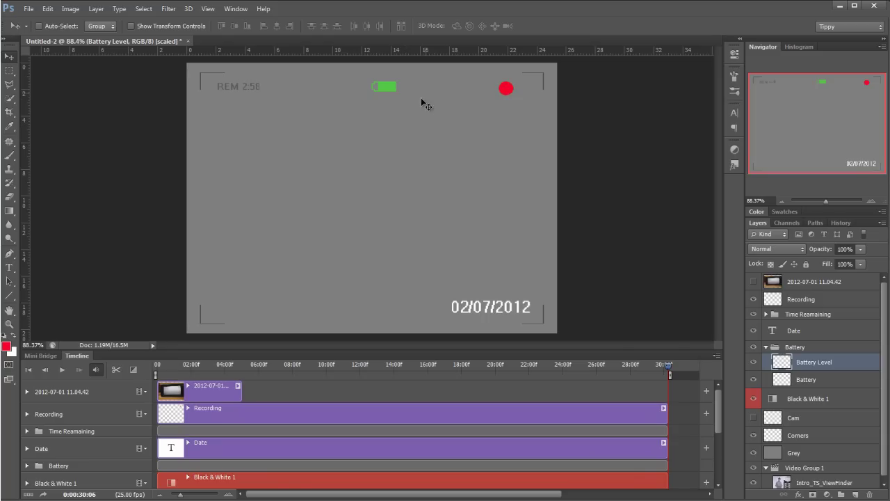
Step: Inspect the Date and Time Remaining layers by toggling their visibility
{"action": "left_click", "coordinate": [766, 347]}
{"action": "left_click", "coordinate": [754, 332]}
{"action": "left_click", "coordinate": [754, 331]}
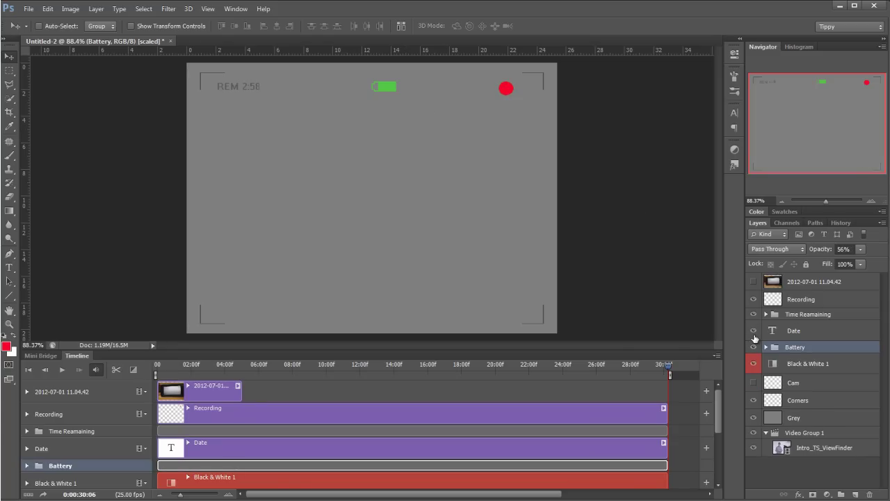
{"action": "left_click", "coordinate": [764, 316]}
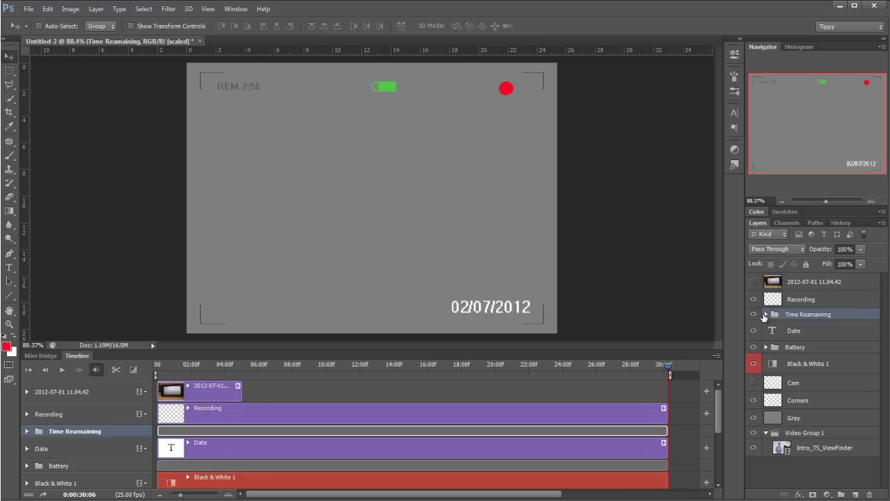
{"action": "left_click", "coordinate": [766, 314]}
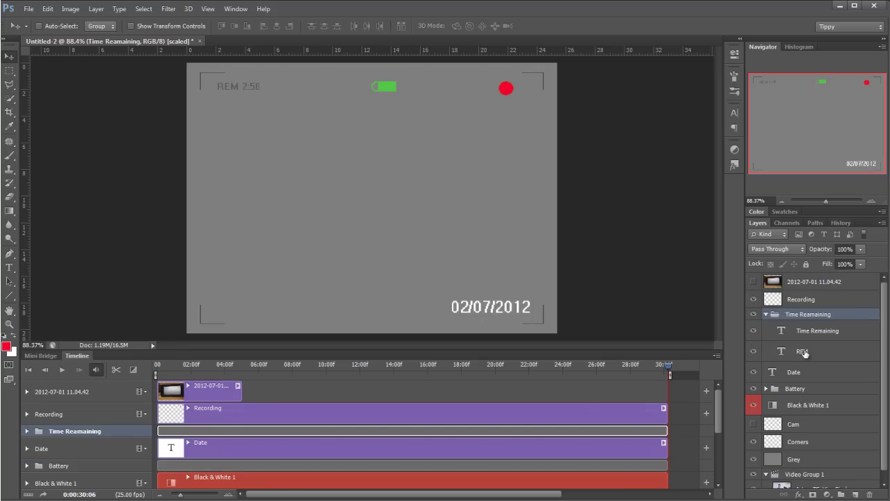
{"action": "left_click", "coordinate": [754, 331]}
{"action": "left_click", "coordinate": [753, 331]}
{"action": "left_click", "coordinate": [766, 315]}
Step: Hide the 2012-07-01 11.04.42 video layer, keeping it at the top of the stack
{"action": "left_click", "coordinate": [753, 299]}
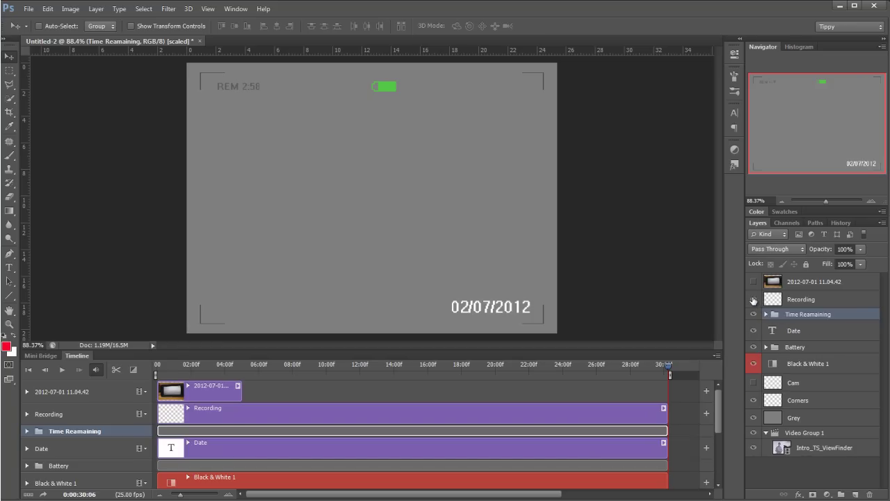
{"action": "left_click", "coordinate": [754, 299]}
{"action": "left_click_drag", "start_coordinate": [783, 284], "coordinate": [779, 304]}
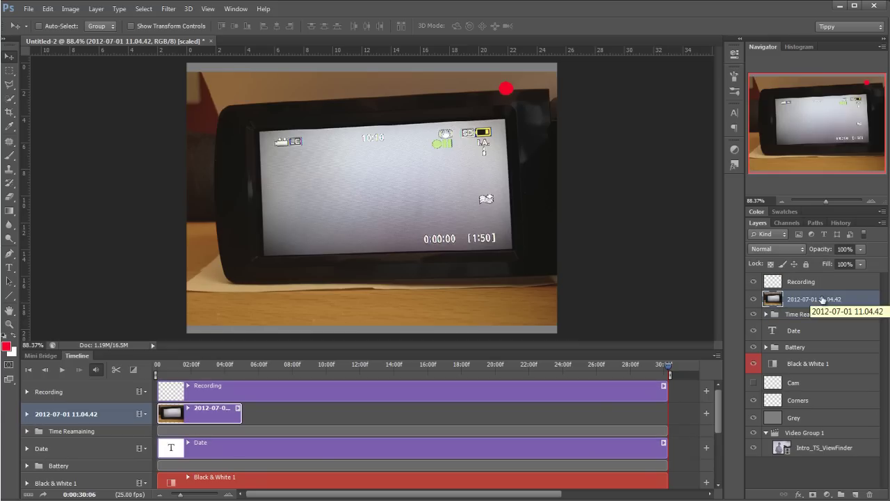
{"action": "left_click", "coordinate": [754, 299]}
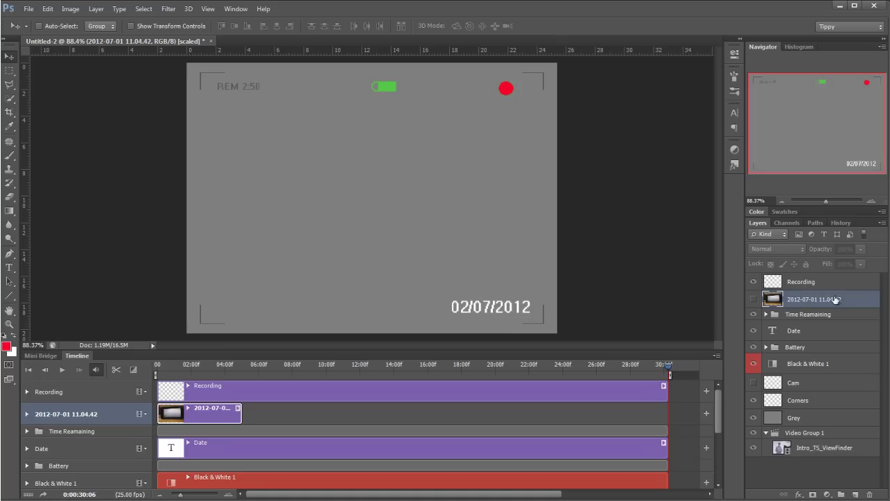
{"action": "left_click_drag", "start_coordinate": [835, 299], "coordinate": [833, 276]}
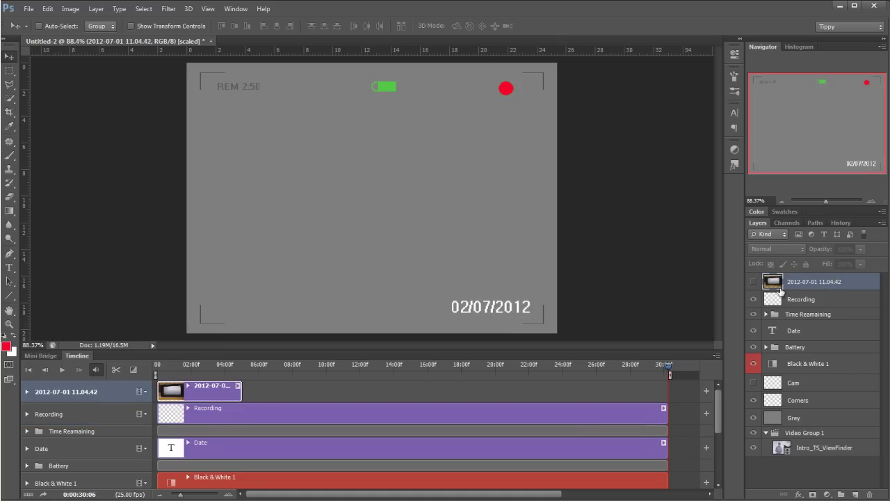
Step: Delete all Opacity keyframes from the Recording layer's timeline track
{"action": "left_click", "coordinate": [829, 301]}
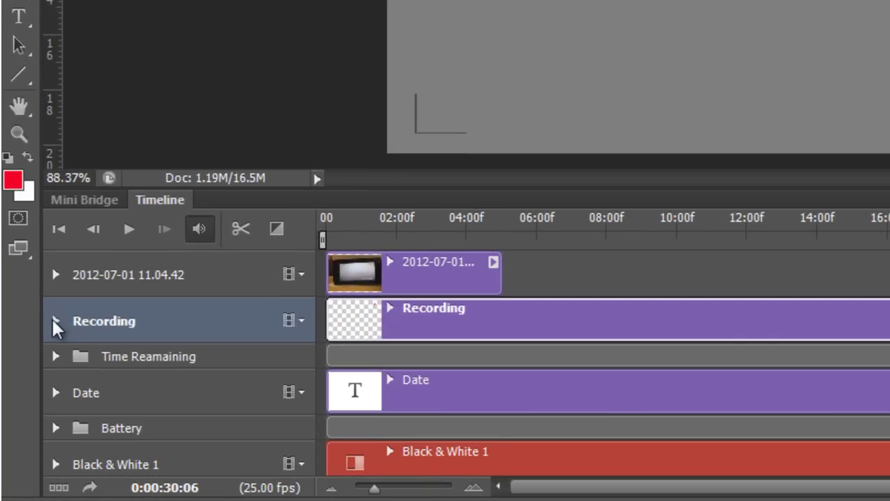
{"action": "left_click", "coordinate": [55, 321]}
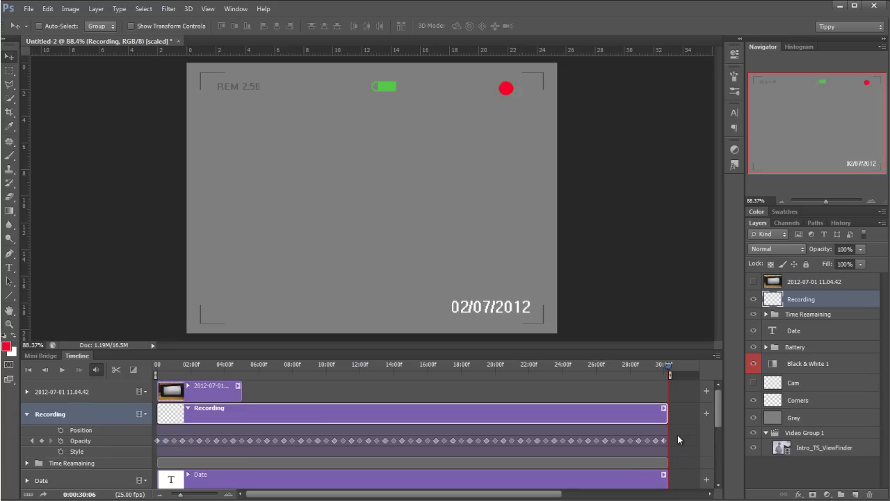
{"action": "left_click_drag", "start_coordinate": [678, 435], "coordinate": [139, 446]}
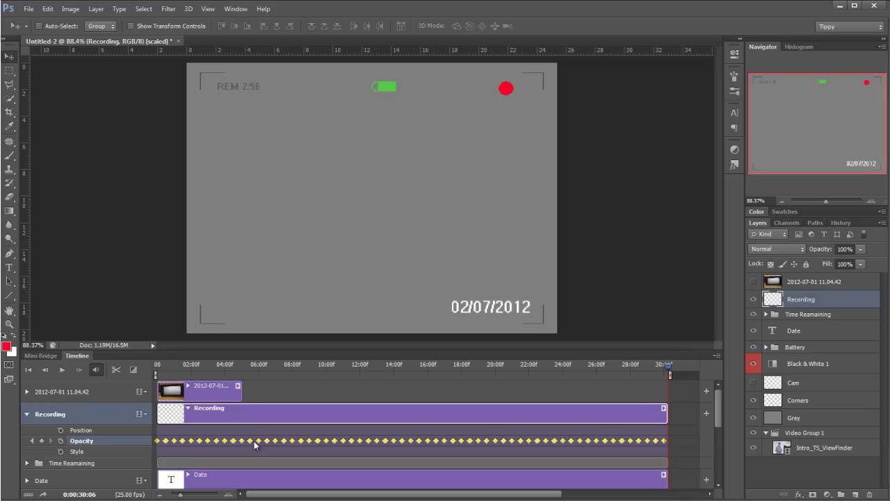
{"action": "key", "text": "Delete"}
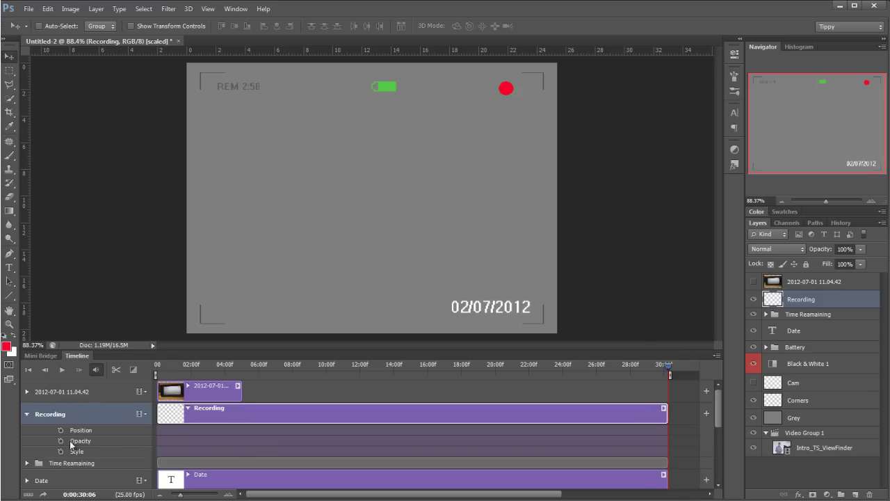
Step: Set an Opacity keyframe for the Recording layer at frame 0
{"action": "left_click", "coordinate": [157, 364]}
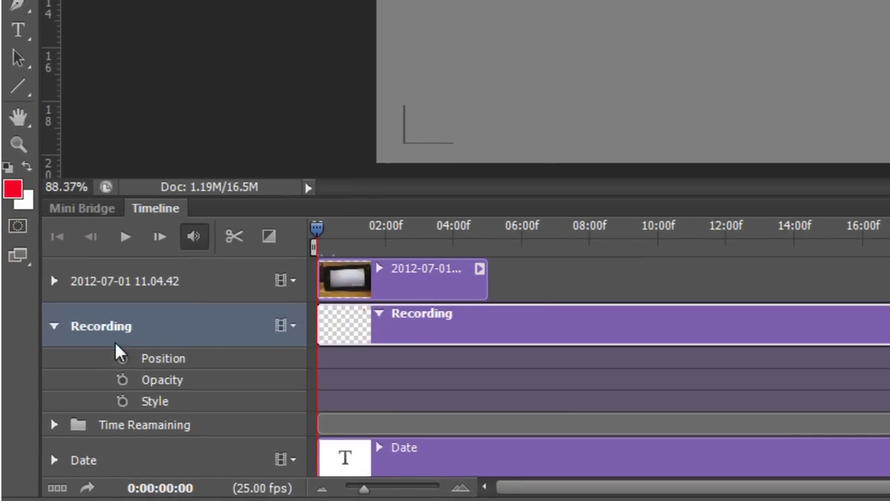
{"action": "left_click", "coordinate": [123, 382]}
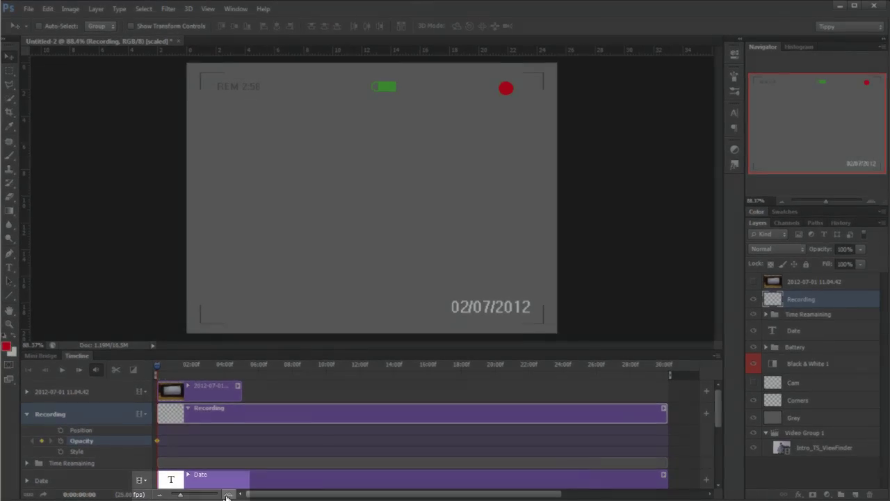
{"action": "left_click", "coordinate": [228, 494]}
{"action": "left_click", "coordinate": [229, 495]}
{"action": "left_click", "coordinate": [229, 495]}
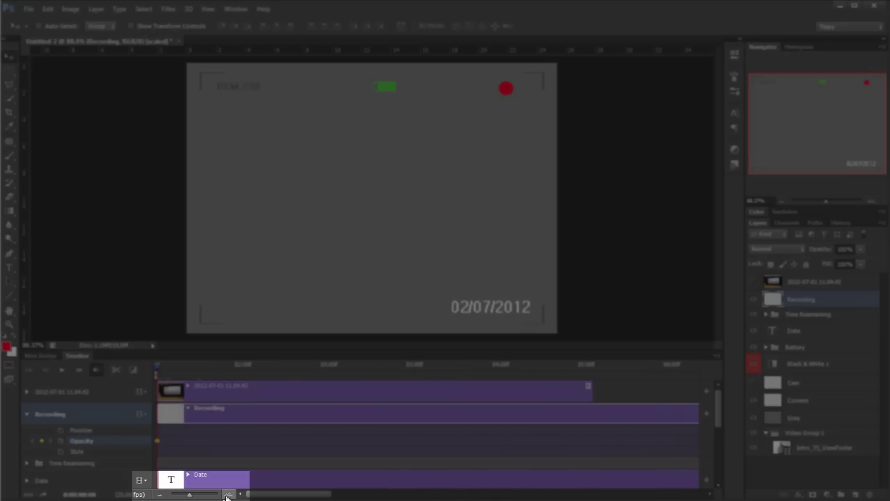
{"action": "left_click", "coordinate": [228, 495]}
{"action": "left_click", "coordinate": [228, 495]}
{"action": "left_click", "coordinate": [228, 495]}
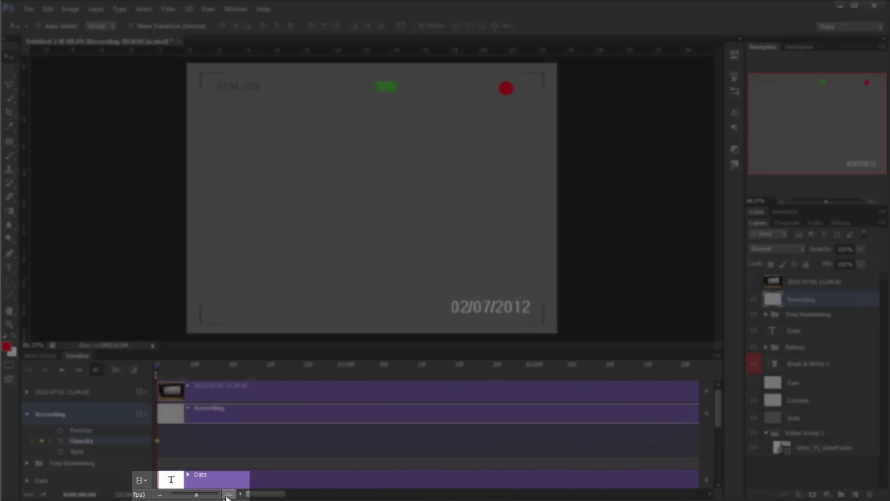
Step: Add a second Opacity keyframe at frame 12
{"action": "left_click", "coordinate": [159, 495]}
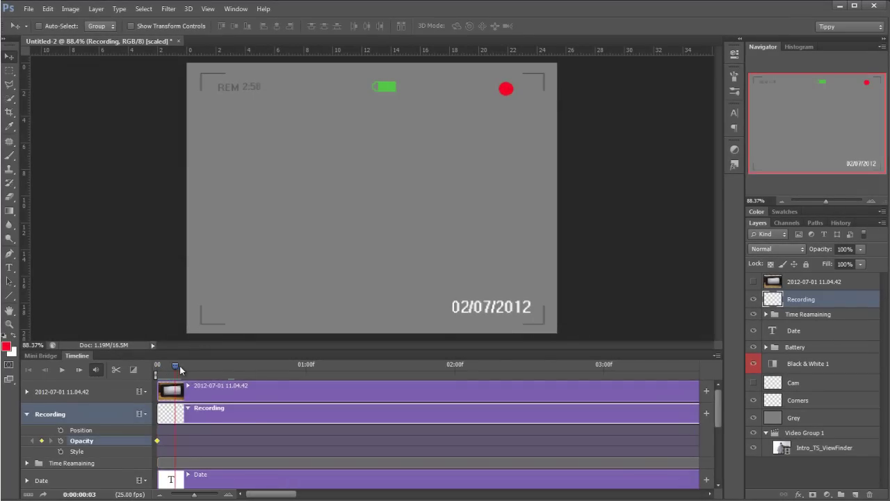
{"action": "left_click_drag", "start_coordinate": [179, 365], "coordinate": [227, 367]}
{"action": "left_click", "coordinate": [226, 367]}
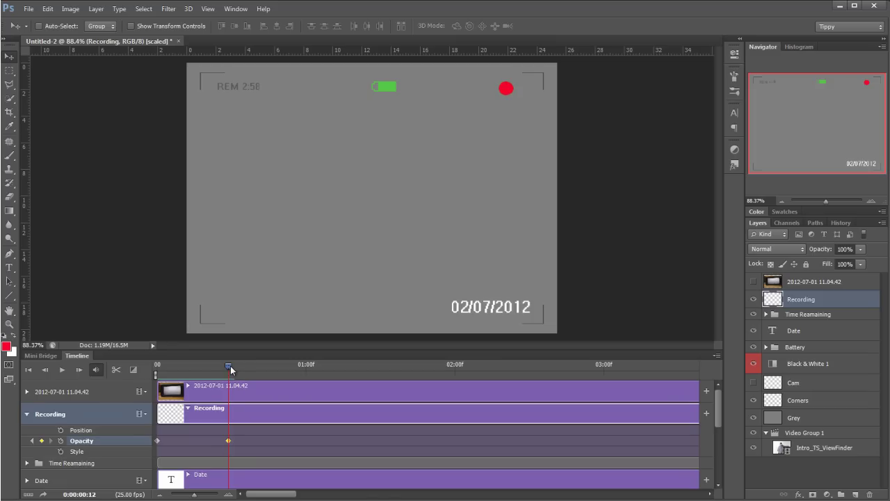
Step: Fade the Recording layer to 0% opacity at frame 13
{"action": "mouse_move", "coordinate": [227, 364]}
{"action": "left_mouse_down"}
{"action": "mouse_move", "coordinate": [158, 368]}
{"action": "mouse_move", "coordinate": [227, 369]}
{"action": "left_mouse_up"}
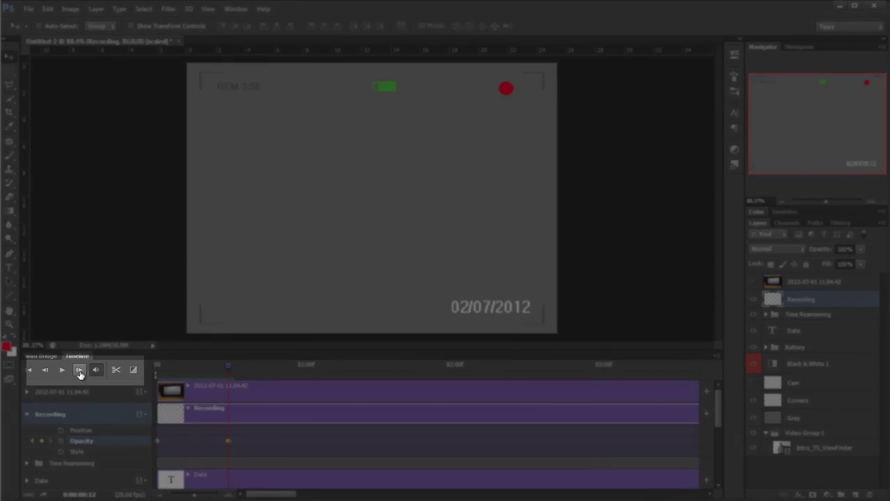
{"action": "left_click", "coordinate": [79, 372]}
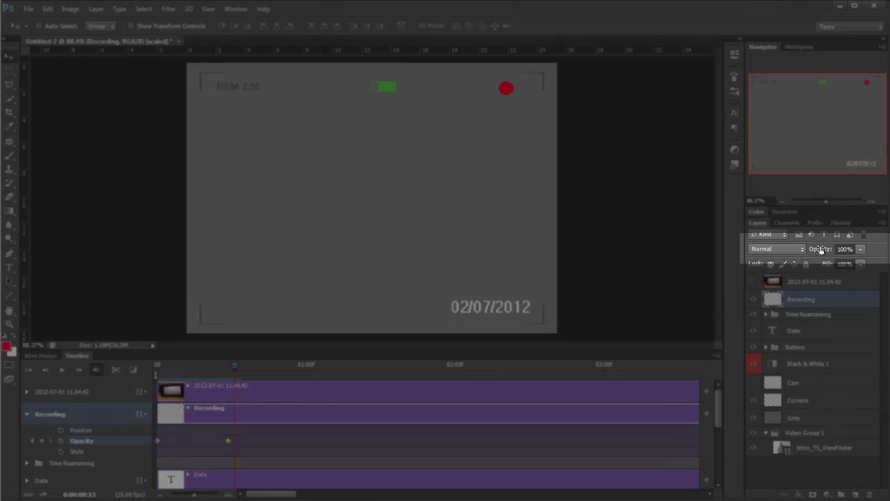
{"action": "left_click_drag", "start_coordinate": [821, 249], "coordinate": [687, 260]}
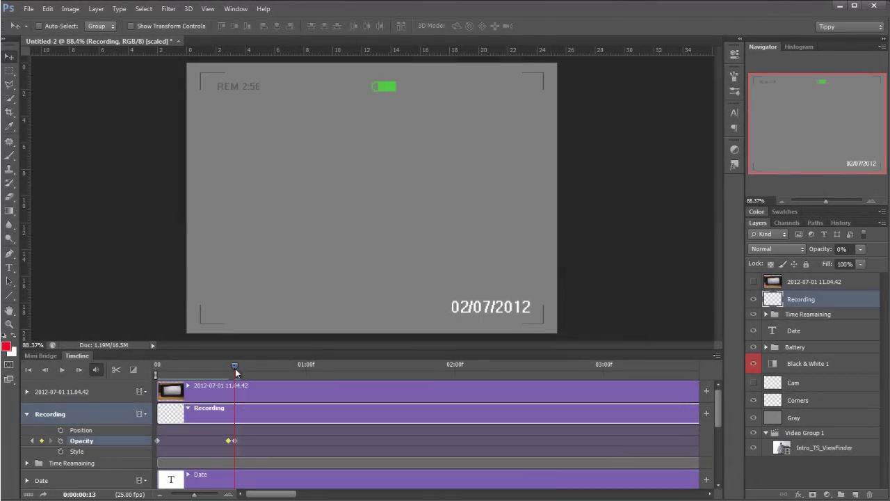
{"action": "mouse_move", "coordinate": [235, 369]}
{"action": "left_mouse_down"}
{"action": "mouse_move", "coordinate": [144, 374]}
{"action": "mouse_move", "coordinate": [235, 369]}
{"action": "left_mouse_up"}
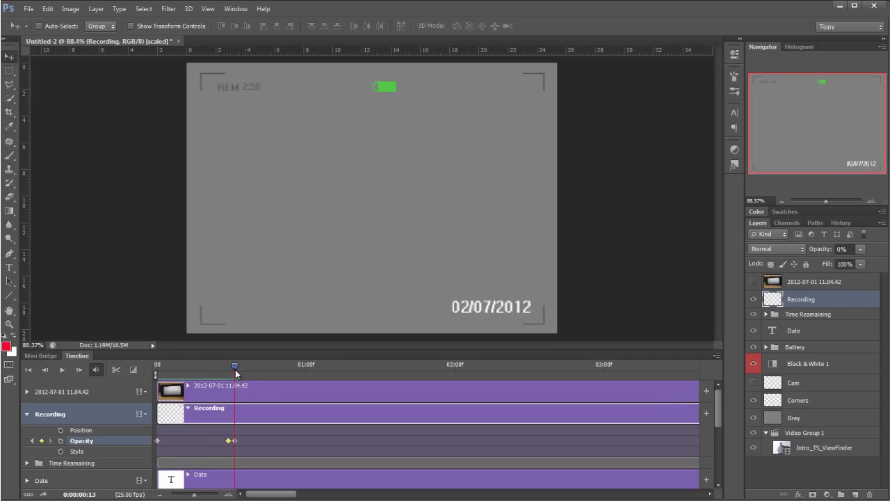
Step: Set the Recording layer's opacity to 100% at 0:00:01:00
{"action": "left_click_drag", "start_coordinate": [234, 370], "coordinate": [302, 379]}
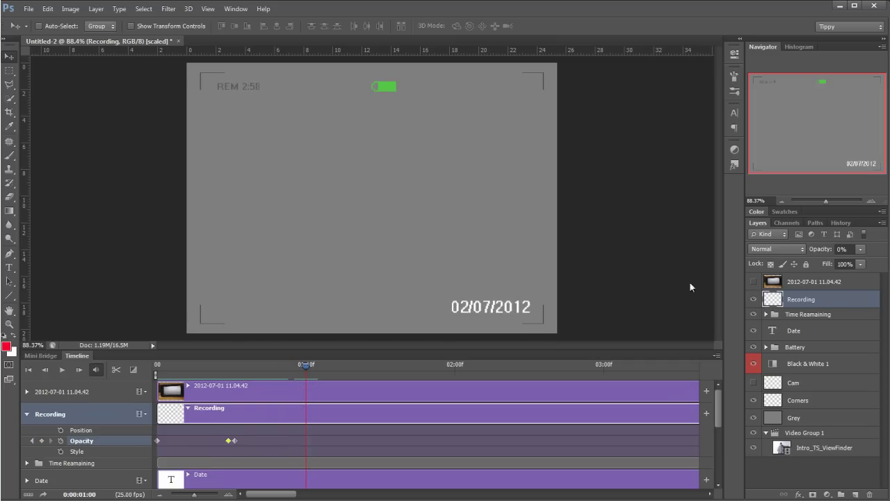
{"action": "left_click", "coordinate": [842, 249]}
{"action": "type", "text": "100"}
{"action": "key", "text": "Return"}
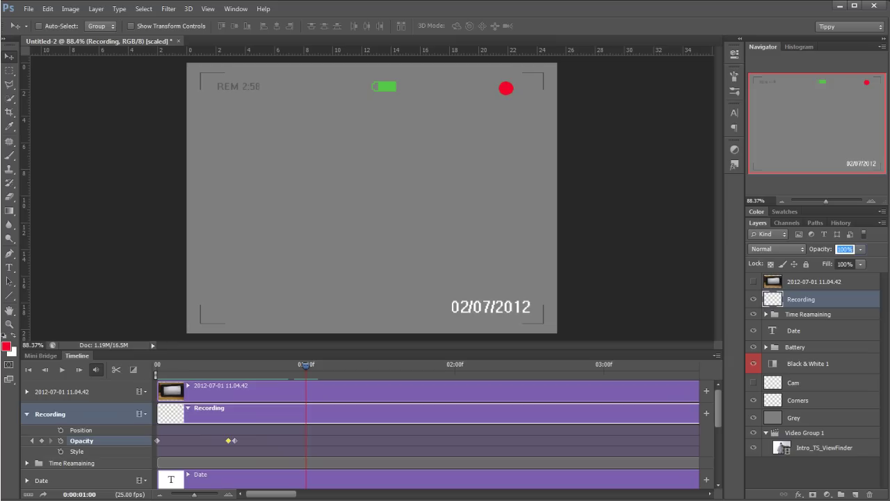
{"action": "type", "text": "86"}
{"action": "key", "text": "Return"}
{"action": "type", "text": "100"}
{"action": "key", "text": "Return"}
{"action": "key", "text": "Return"}
{"action": "mouse_move", "coordinate": [305, 366]}
{"action": "left_mouse_down"}
{"action": "mouse_move", "coordinate": [160, 366]}
{"action": "mouse_move", "coordinate": [166, 376]}
{"action": "mouse_move", "coordinate": [235, 376]}
{"action": "mouse_move", "coordinate": [306, 369]}
{"action": "mouse_move", "coordinate": [247, 362]}
{"action": "mouse_move", "coordinate": [234, 369]}
{"action": "mouse_move", "coordinate": [304, 366]}
{"action": "left_mouse_up"}
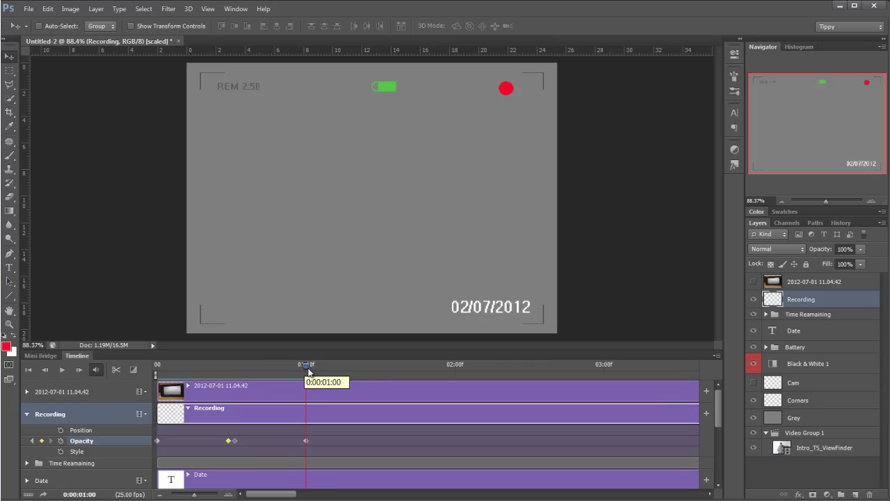
Step: Delete the stray Opacity keyframe just past one second
{"action": "mouse_move", "coordinate": [304, 368]}
{"action": "left_mouse_down"}
{"action": "mouse_move", "coordinate": [366, 369]}
{"action": "mouse_move", "coordinate": [310, 368]}
{"action": "left_mouse_up"}
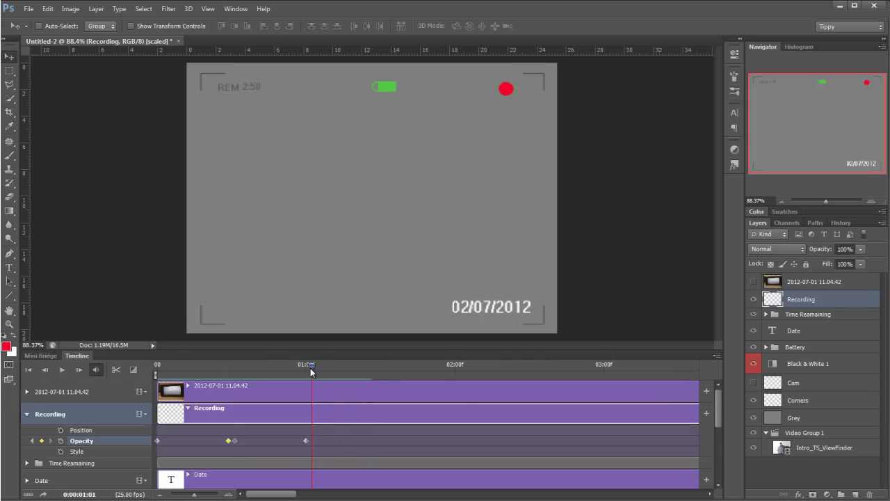
{"action": "left_click_drag", "start_coordinate": [217, 431], "coordinate": [249, 451]}
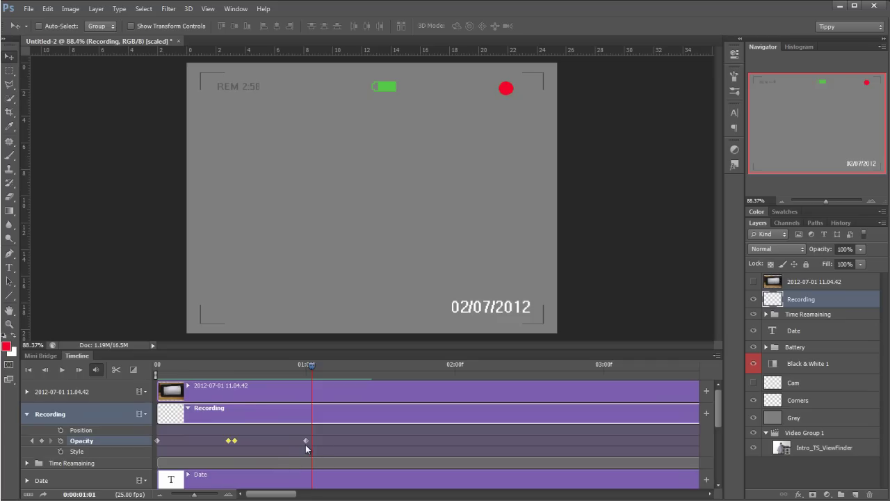
{"action": "left_click_drag", "start_coordinate": [306, 441], "coordinate": [311, 441]}
{"action": "key", "text": "Delete"}
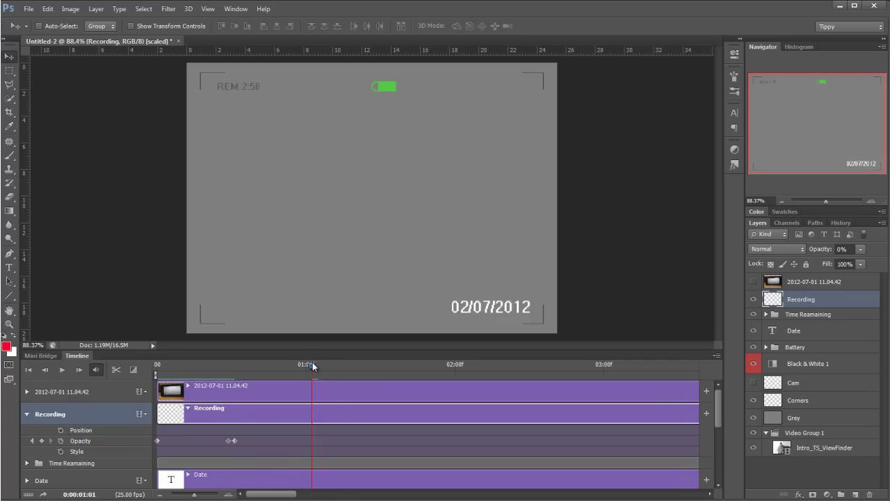
Step: Return the playhead to 0:00:01:00 and select the three blink keyframes
{"action": "left_click_drag", "start_coordinate": [312, 363], "coordinate": [307, 364]}
{"action": "left_click_drag", "start_coordinate": [254, 428], "coordinate": [148, 453]}
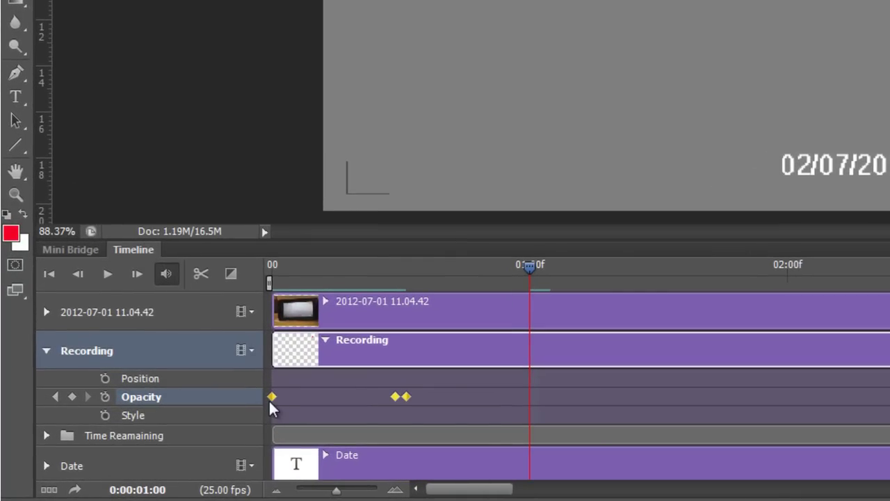
{"action": "right_click", "coordinate": [274, 397]}
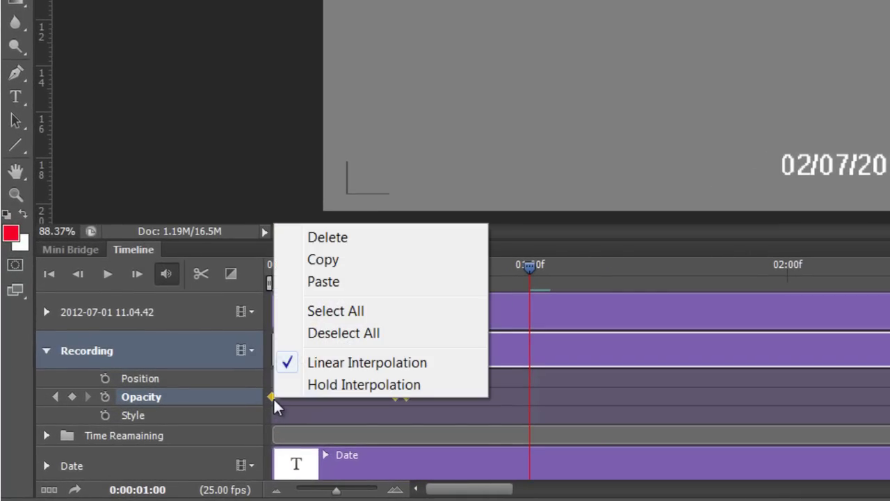
{"action": "left_click", "coordinate": [561, 395]}
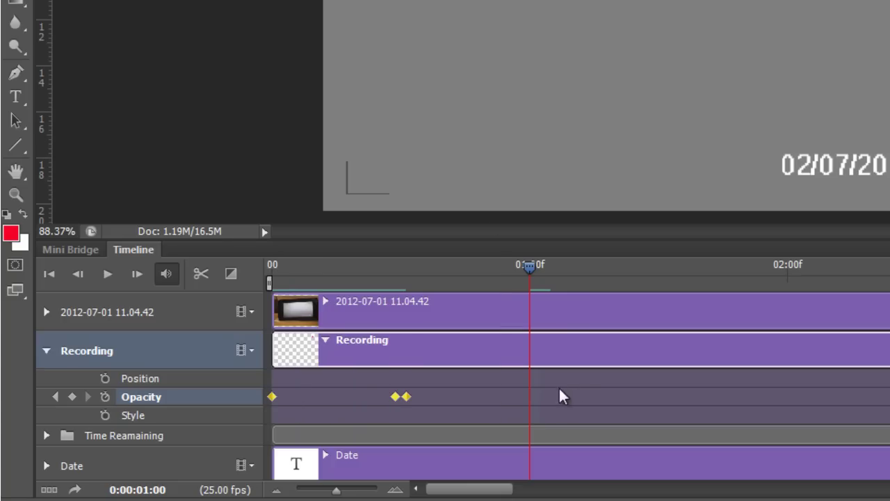
{"action": "left_click", "coordinate": [561, 395]}
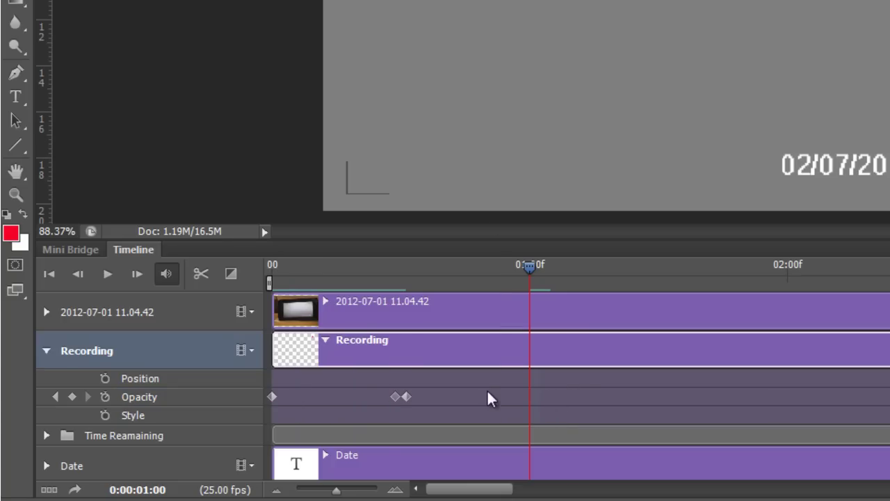
{"action": "right_click", "coordinate": [407, 397]}
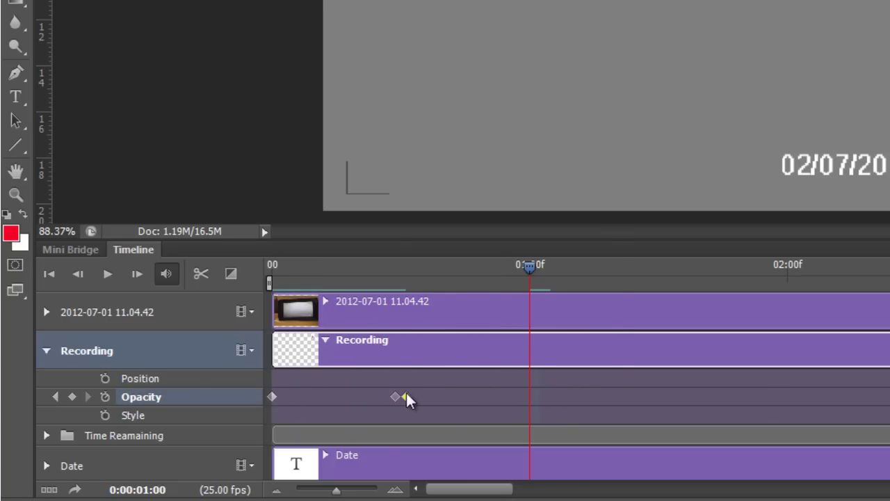
{"action": "left_click", "coordinate": [442, 402]}
{"action": "right_click", "coordinate": [396, 402]}
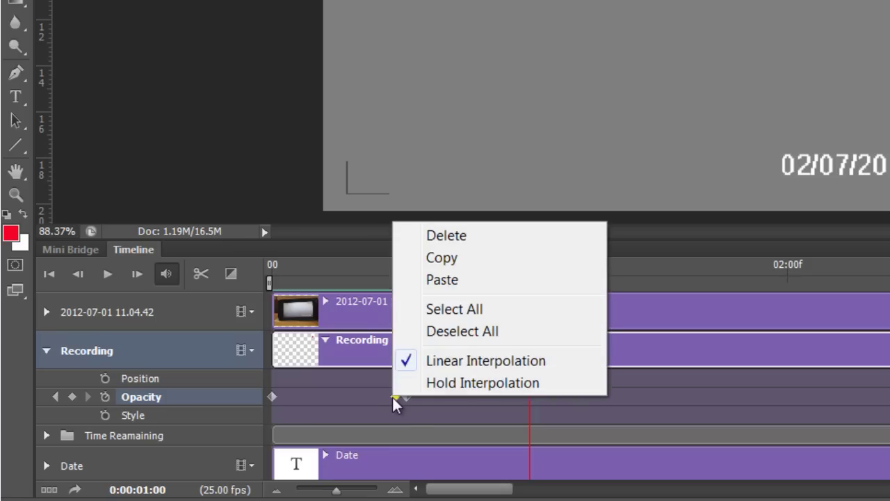
{"action": "left_click", "coordinate": [416, 421]}
Step: Copy the three blink keyframes and paste them at 0:00:01:00
{"action": "left_click_drag", "start_coordinate": [445, 400], "coordinate": [251, 418]}
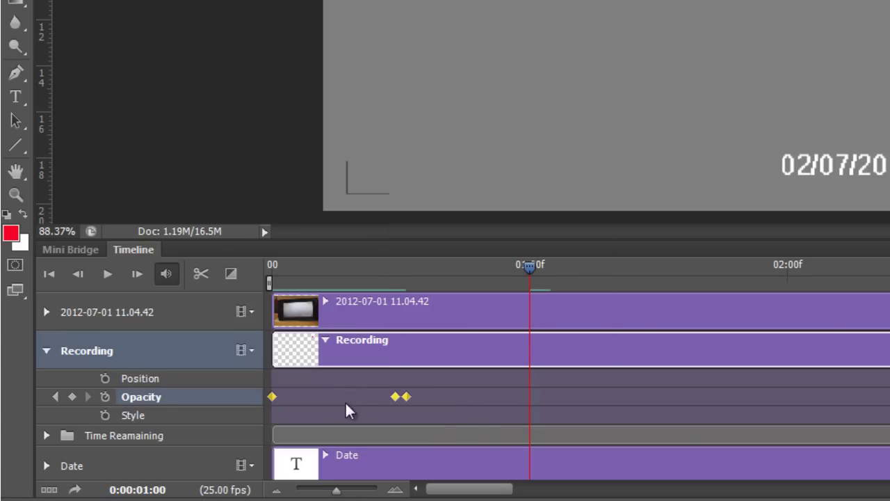
{"action": "right_click", "coordinate": [401, 402]}
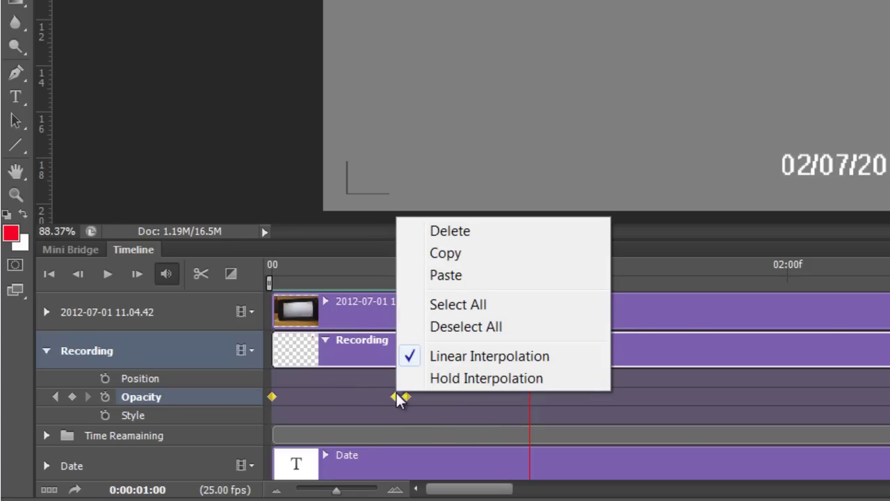
{"action": "left_click", "coordinate": [456, 255]}
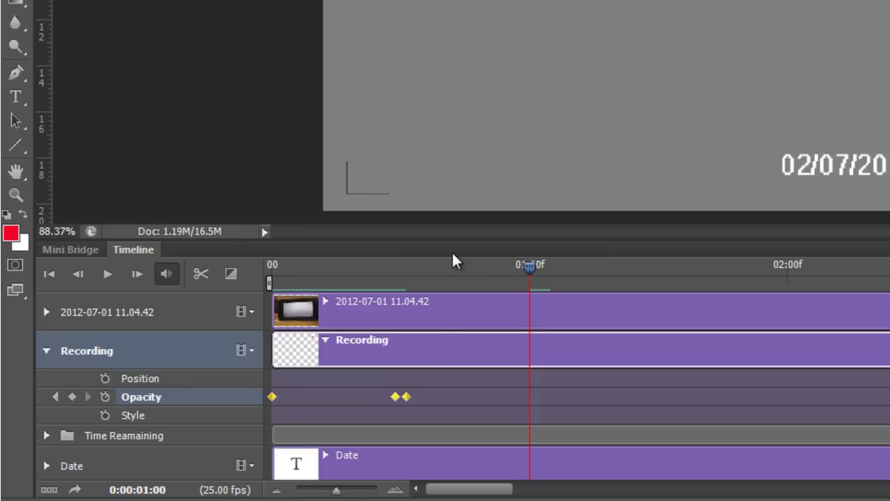
{"action": "right_click", "coordinate": [407, 401]}
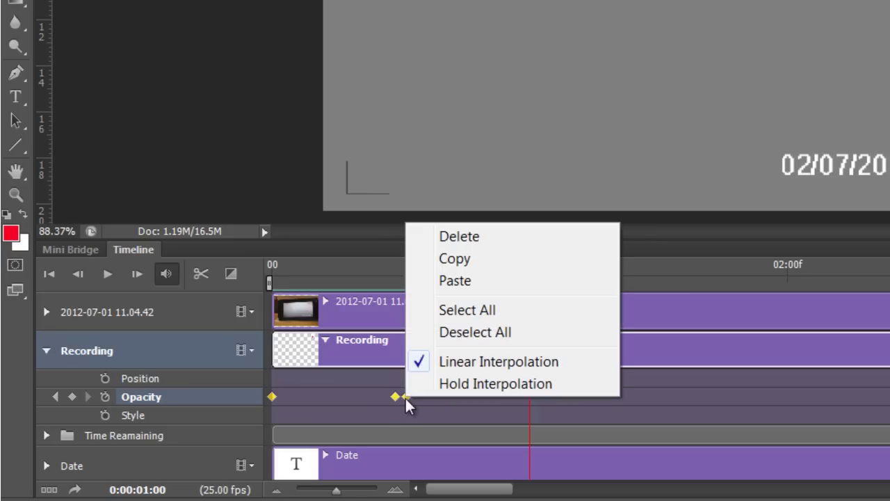
{"action": "left_click", "coordinate": [461, 282]}
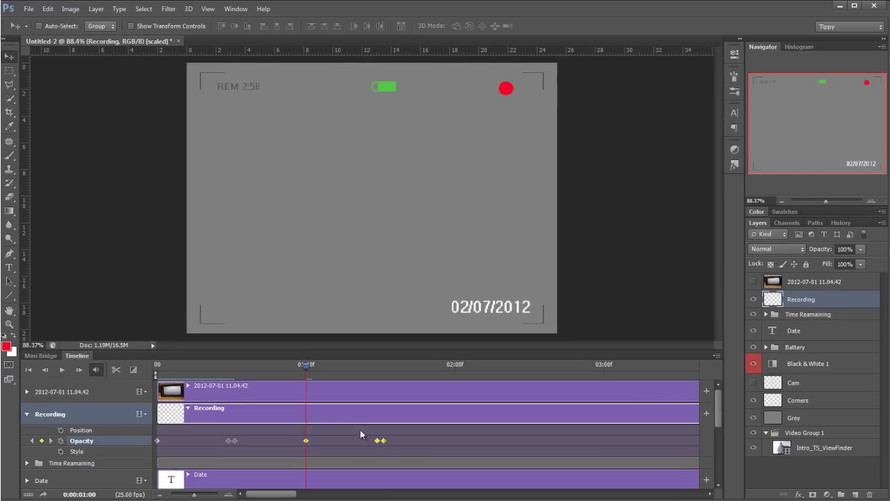
Step: Copy all Opacity keyframes and paste them at 0:00:02:00
{"action": "left_click_drag", "start_coordinate": [407, 433], "coordinate": [141, 467]}
{"action": "right_click", "coordinate": [232, 441]}
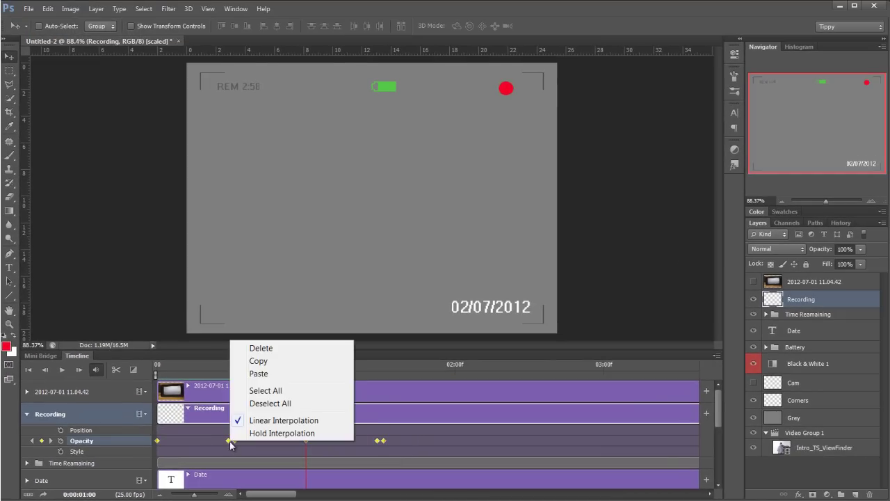
{"action": "left_click", "coordinate": [263, 373]}
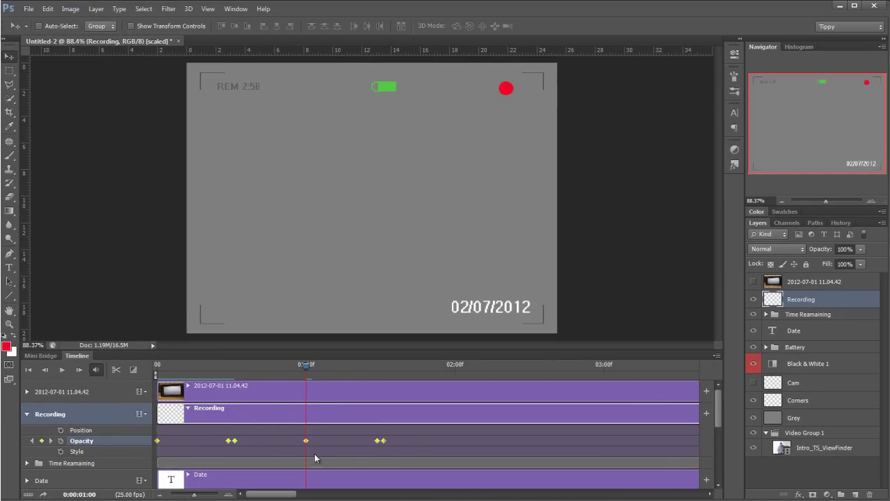
{"action": "left_click_drag", "start_coordinate": [304, 366], "coordinate": [456, 370]}
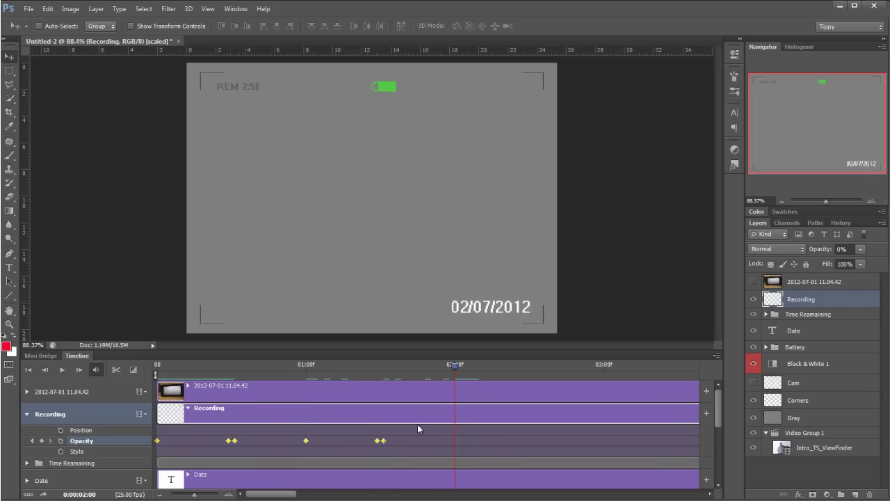
{"action": "right_click", "coordinate": [384, 441]}
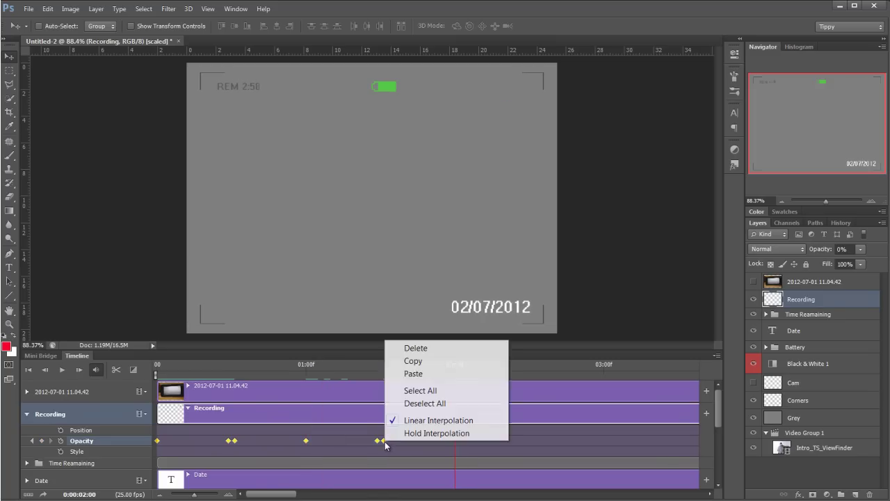
{"action": "left_click", "coordinate": [432, 373]}
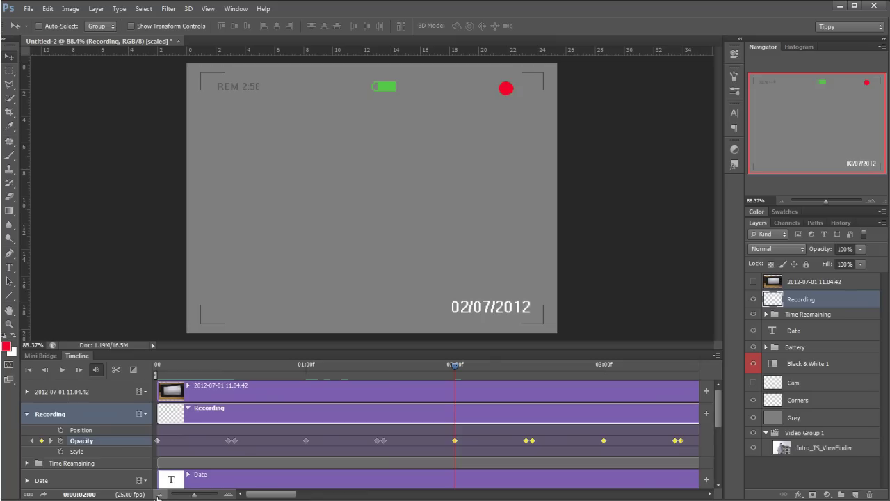
Step: Copy all Opacity keyframes and paste them at four seconds
{"action": "left_click", "coordinate": [160, 494]}
{"action": "left_click", "coordinate": [160, 495]}
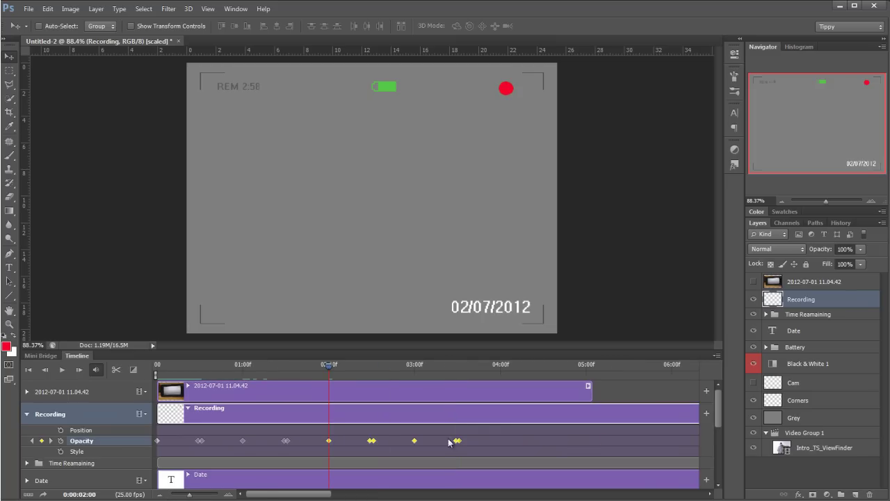
{"action": "left_click_drag", "start_coordinate": [489, 432], "coordinate": [141, 449]}
{"action": "right_click", "coordinate": [158, 440]}
{"action": "left_click", "coordinate": [186, 359]}
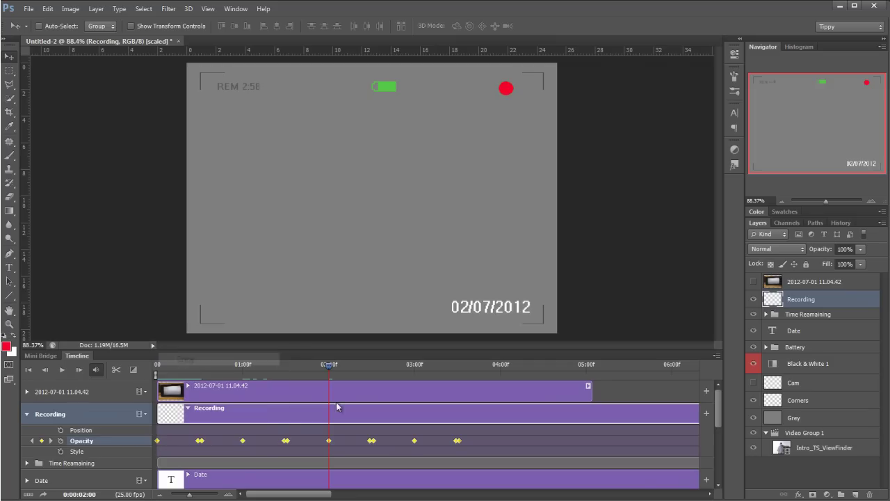
{"action": "left_click_drag", "start_coordinate": [330, 366], "coordinate": [500, 362]}
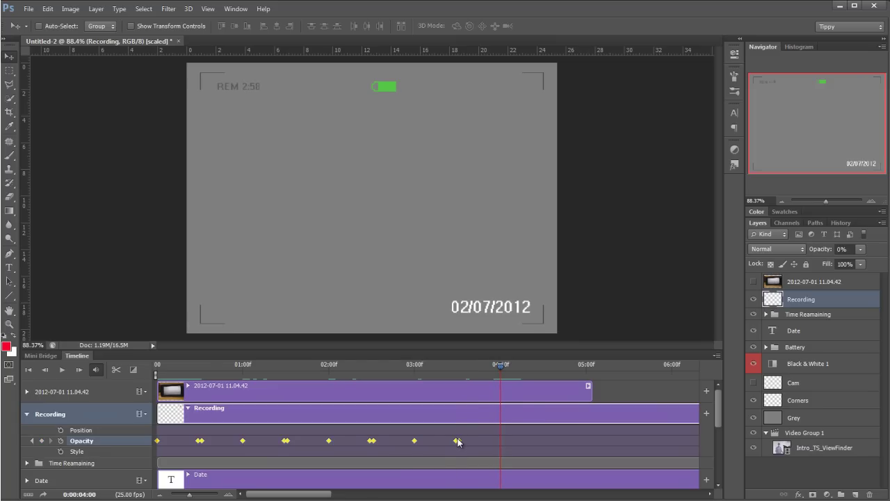
{"action": "right_click", "coordinate": [457, 440]}
{"action": "left_click", "coordinate": [507, 374]}
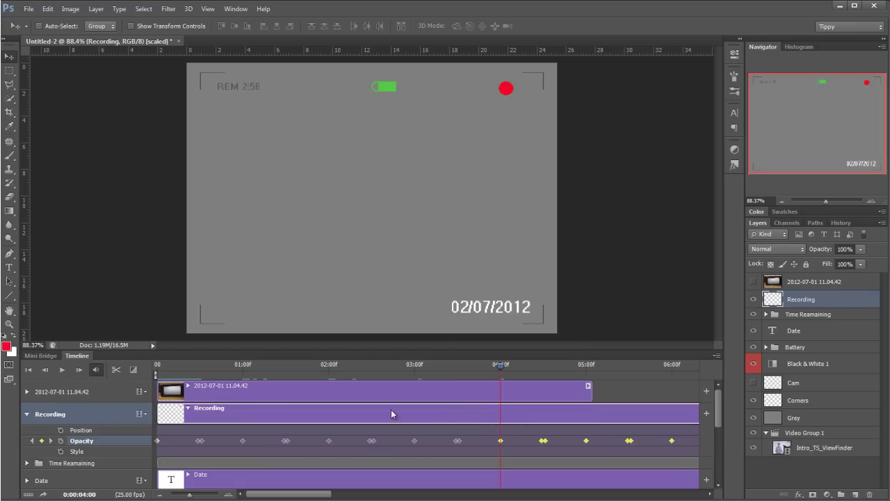
Step: Zoom the timeline out and move the playhead past the last keyframe, near 8 seconds
{"action": "left_click", "coordinate": [159, 495]}
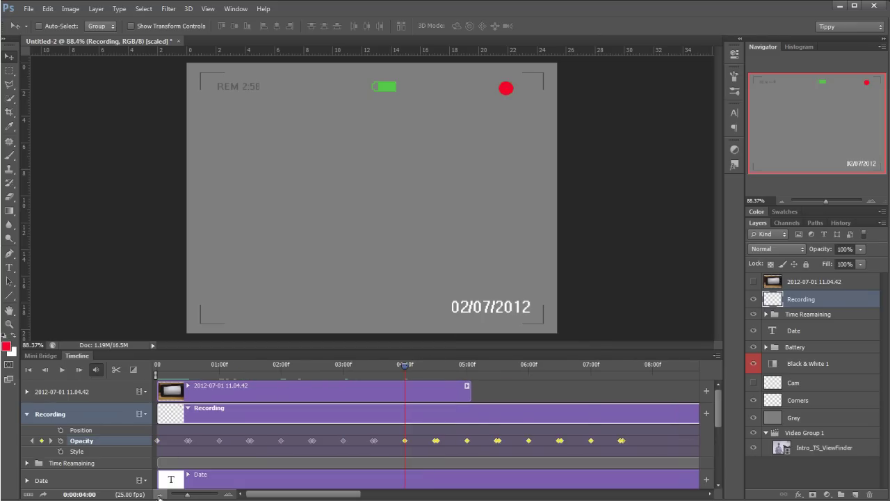
{"action": "left_click", "coordinate": [159, 495]}
{"action": "left_click_drag", "start_coordinate": [324, 369], "coordinate": [504, 383]}
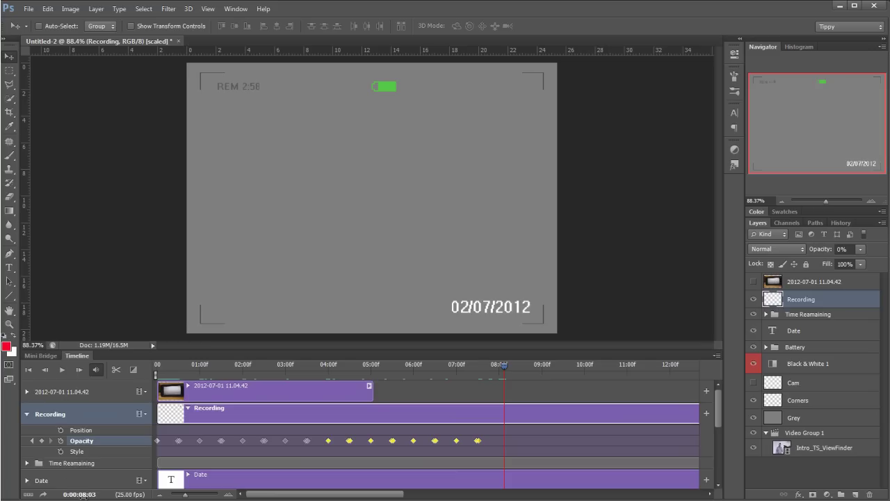
Step: Set the current time to 8:00 and paste the copied blink keyframes there
{"action": "left_click", "coordinate": [61, 495]}
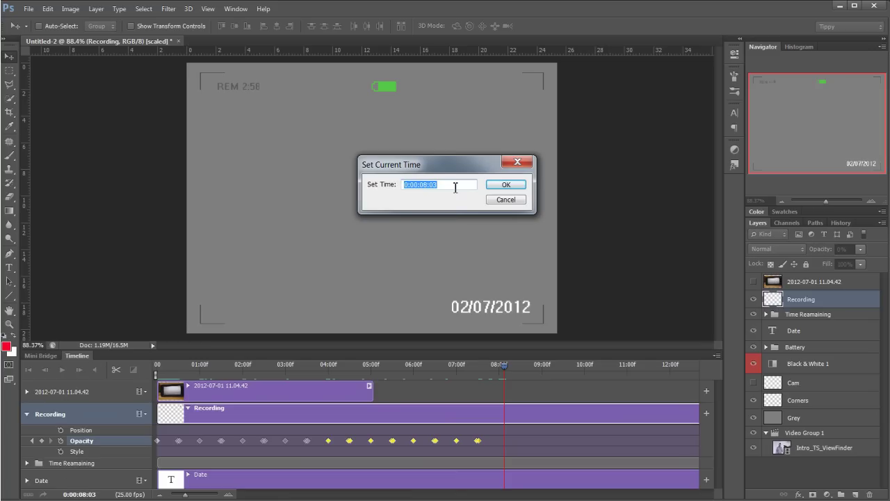
{"action": "type", "text": "8:00"}
{"action": "key", "text": "Return"}
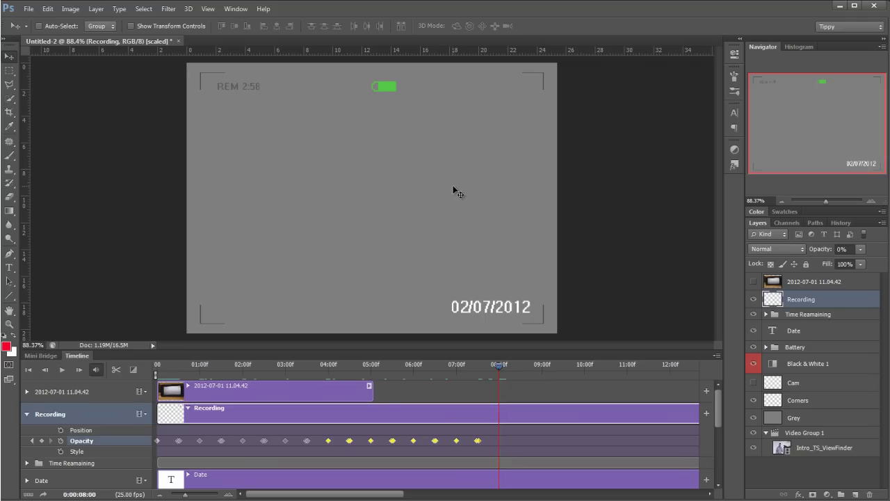
{"action": "right_click", "coordinate": [478, 441]}
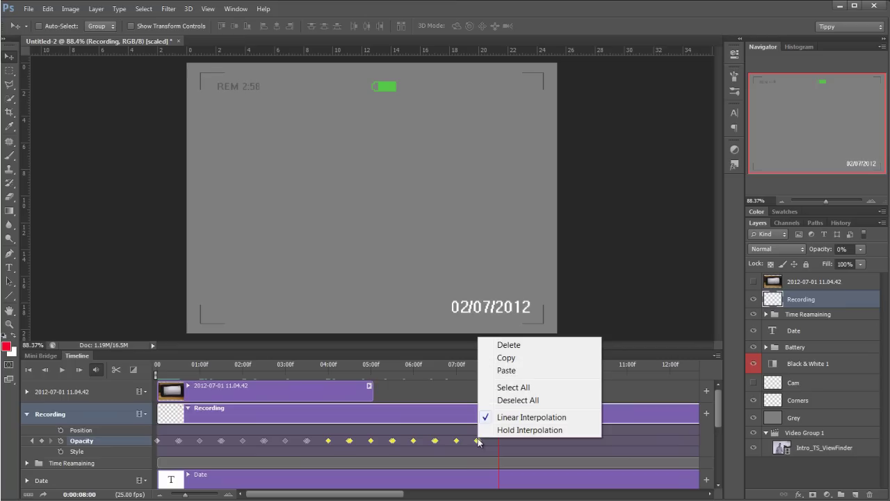
{"action": "left_click", "coordinate": [507, 370]}
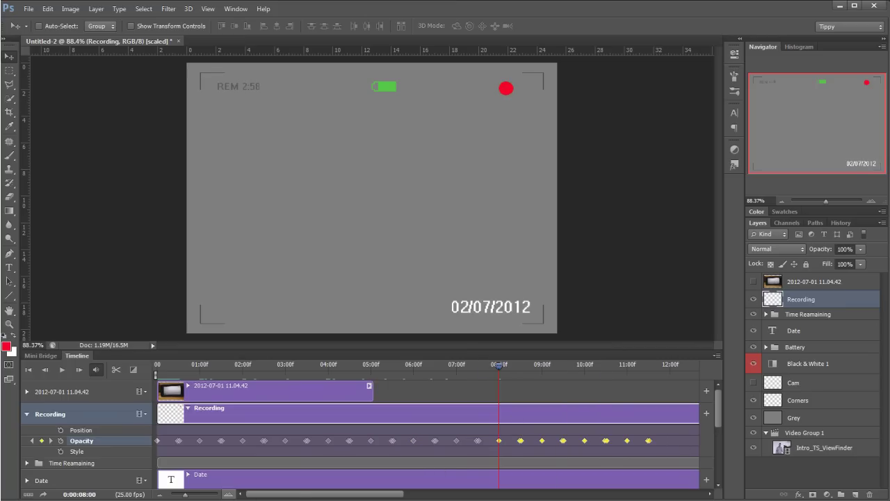
{"action": "left_click", "coordinate": [159, 495]}
Step: Copy all Opacity keyframes and paste them from 0:00:12:00
{"action": "left_click_drag", "start_coordinate": [415, 460], "coordinate": [141, 443]}
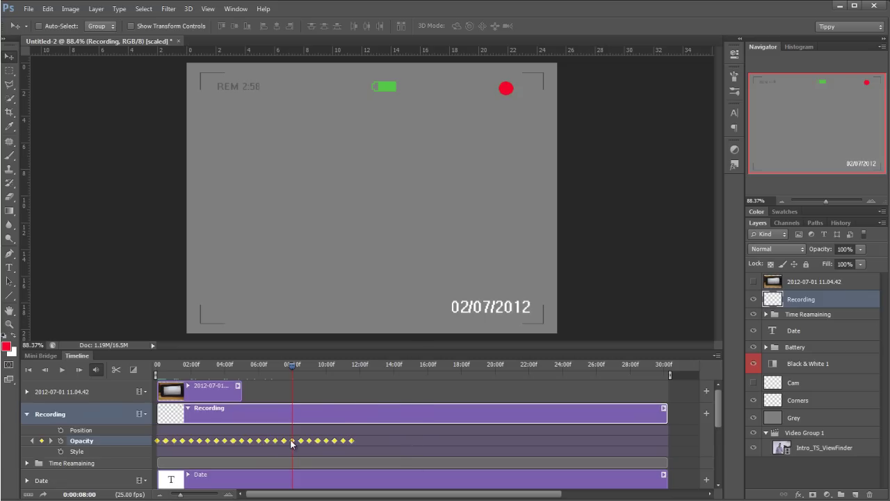
{"action": "right_click", "coordinate": [292, 440]}
{"action": "left_click", "coordinate": [329, 367]}
{"action": "left_click_drag", "start_coordinate": [290, 369], "coordinate": [364, 366]}
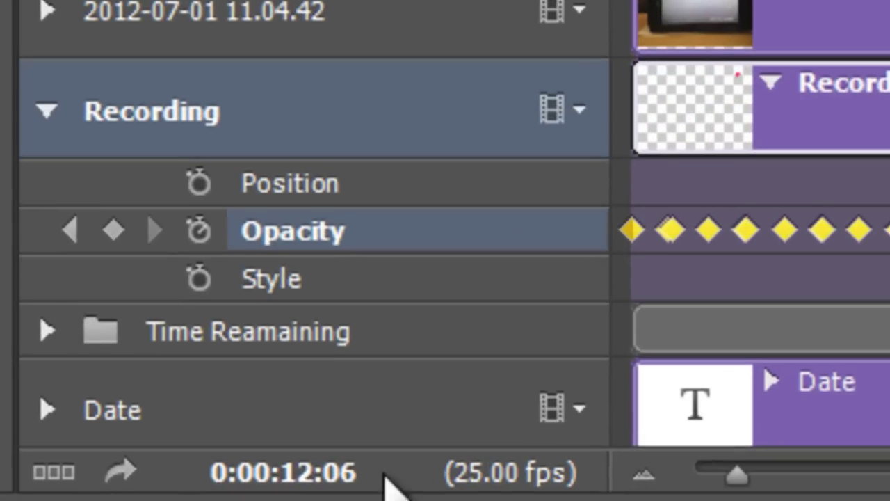
{"action": "mouse_move", "coordinate": [265, 475]}
{"action": "left_mouse_down"}
{"action": "mouse_move", "coordinate": [243, 472]}
{"action": "mouse_move", "coordinate": [264, 471]}
{"action": "mouse_move", "coordinate": [254, 470]}
{"action": "left_mouse_up"}
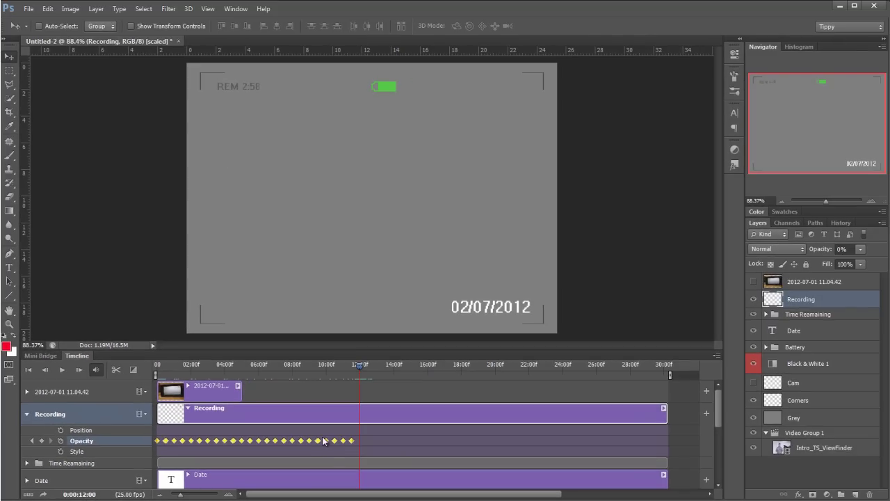
{"action": "right_click", "coordinate": [326, 441]}
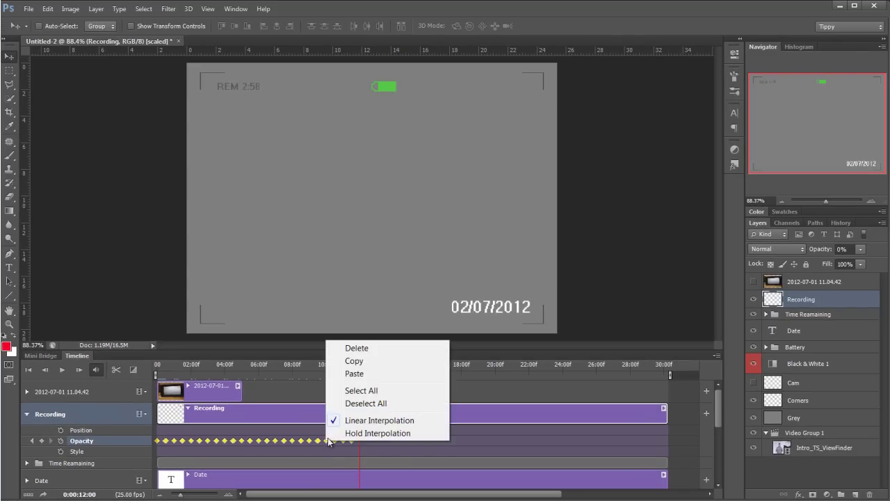
{"action": "left_click", "coordinate": [355, 376]}
{"action": "left_click", "coordinate": [564, 430]}
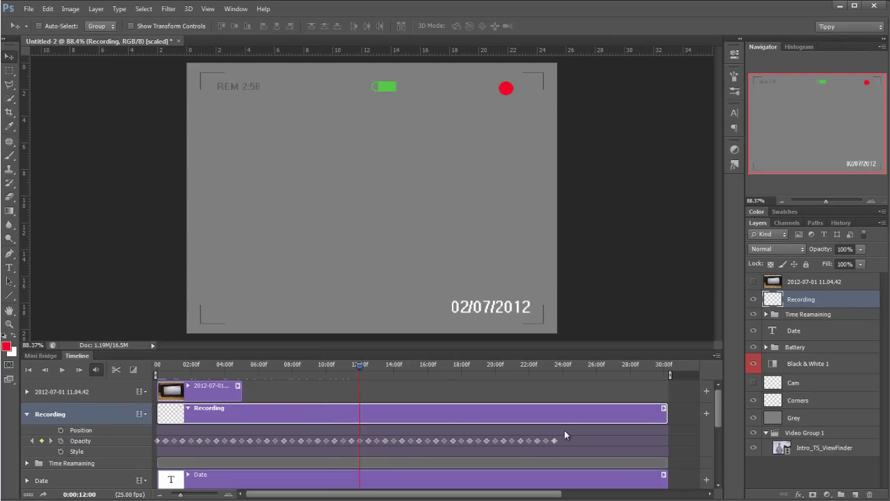
Step: Select all the Opacity keyframes and copy them
{"action": "left_click_drag", "start_coordinate": [568, 429], "coordinate": [129, 448]}
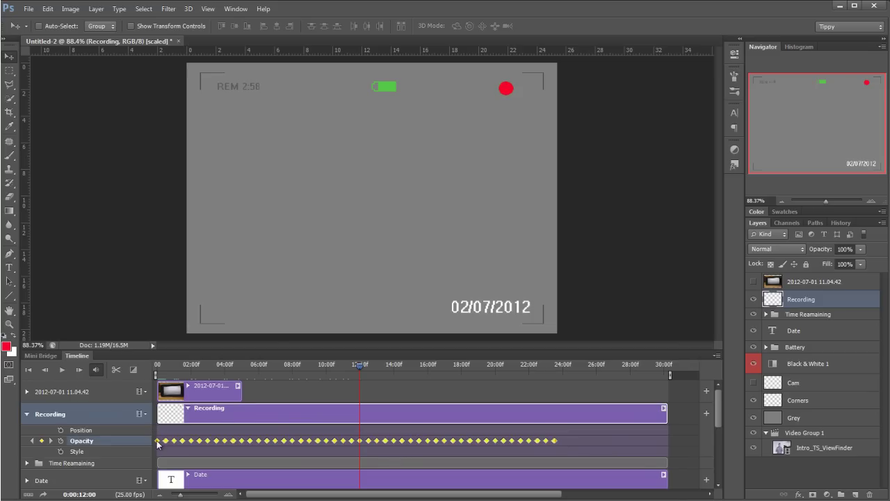
{"action": "right_click", "coordinate": [158, 444]}
{"action": "left_click", "coordinate": [182, 361]}
Step: Set the current time to 0:00:24:00 and paste the blink keyframes there
{"action": "left_click_drag", "start_coordinate": [400, 368], "coordinate": [566, 378]}
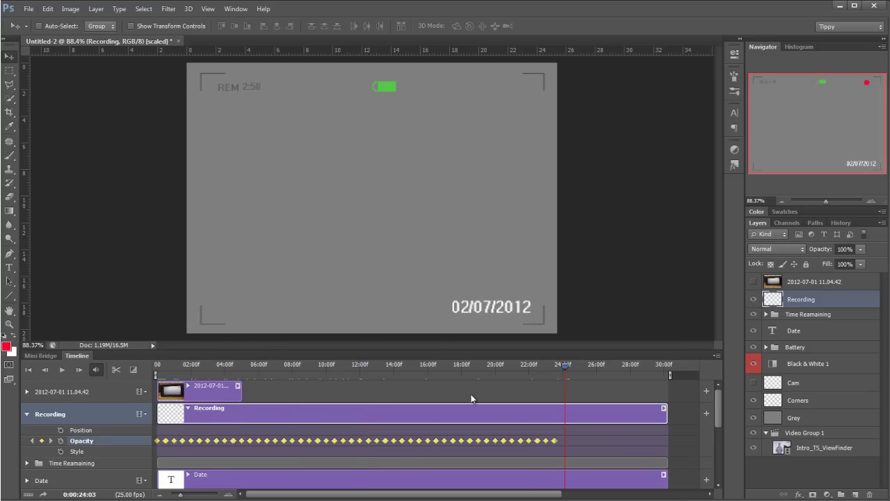
{"action": "left_click", "coordinate": [91, 494]}
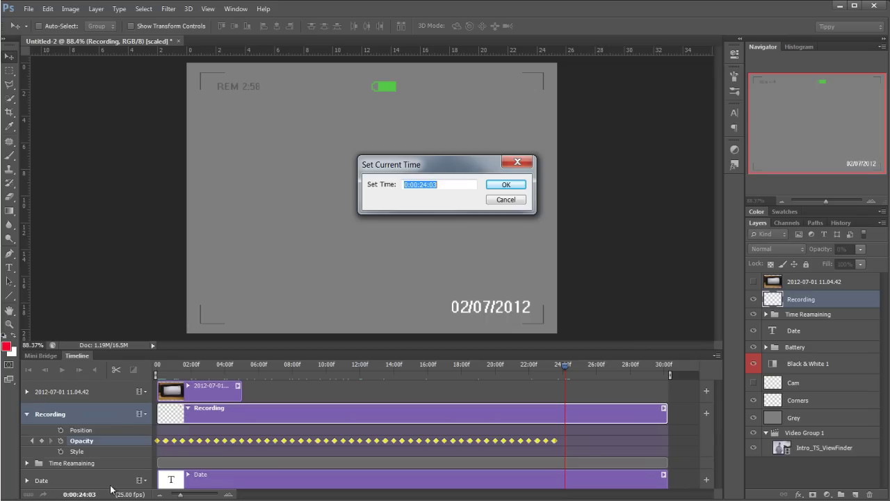
{"action": "left_click", "coordinate": [449, 183]}
{"action": "key", "text": "BackSpace"}
{"action": "type", "text": "0"}
{"action": "key", "text": "Return"}
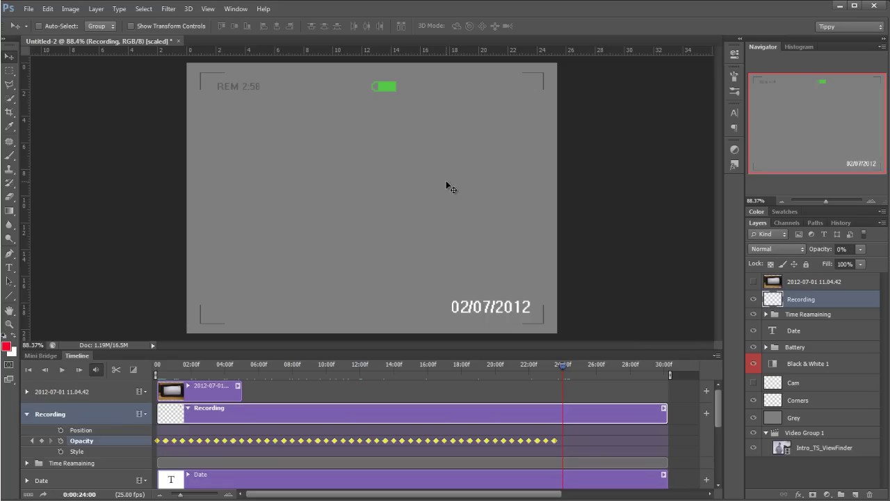
{"action": "right_click", "coordinate": [547, 444]}
{"action": "left_click", "coordinate": [567, 371]}
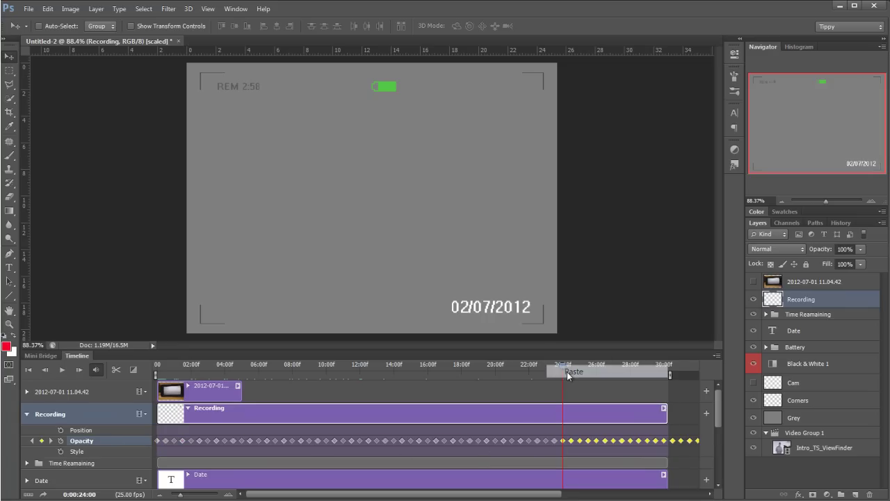
{"action": "left_click", "coordinate": [159, 494]}
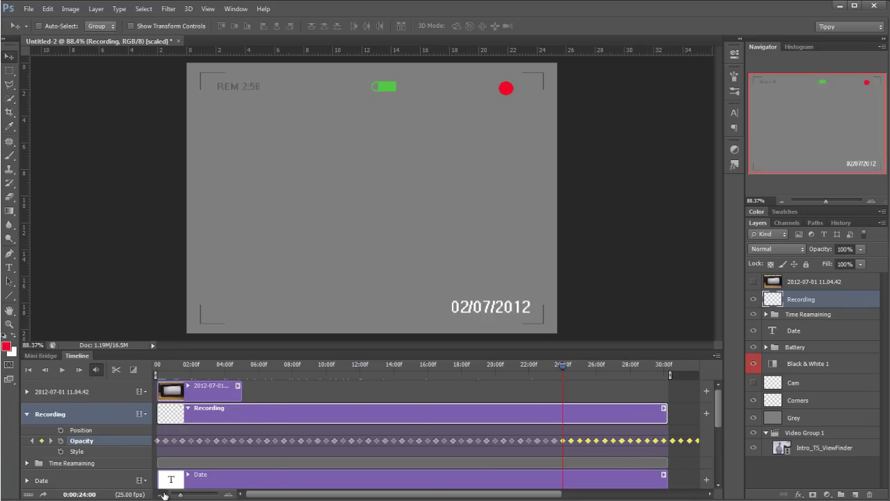
Step: Marquee-select and delete the Opacity keyframes lying beyond the 30-second clip end
{"action": "left_click", "coordinate": [406, 431]}
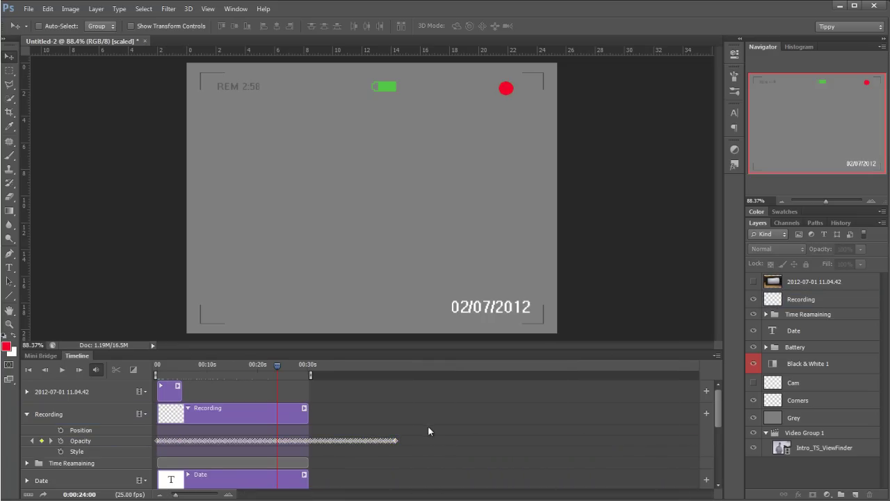
{"action": "left_click_drag", "start_coordinate": [407, 433], "coordinate": [310, 467]}
{"action": "key", "text": "Delete"}
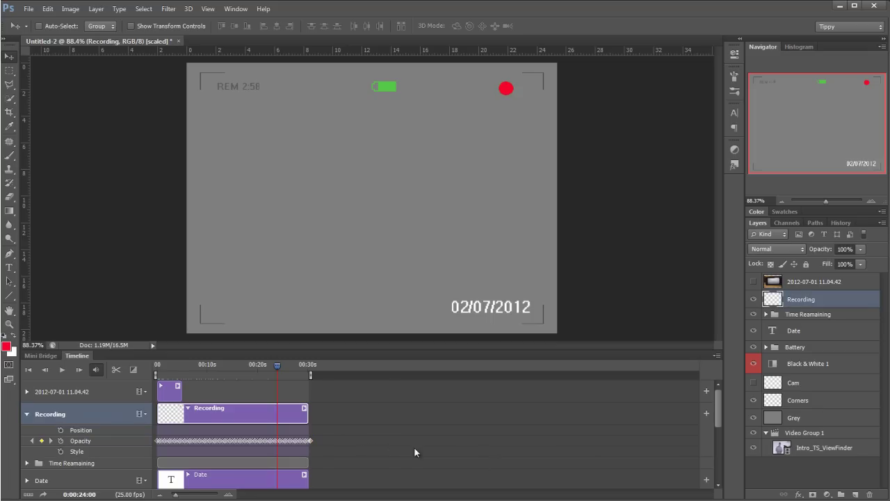
Step: Zoom in on the timeline end to confirm no Opacity keyframes remain past 30 seconds
{"action": "left_click", "coordinate": [229, 494]}
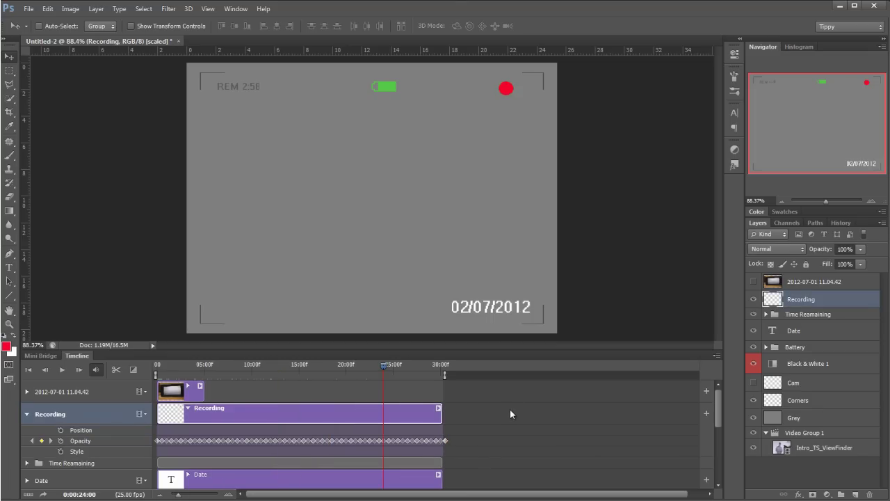
{"action": "left_click", "coordinate": [453, 451]}
{"action": "left_click", "coordinate": [445, 440]}
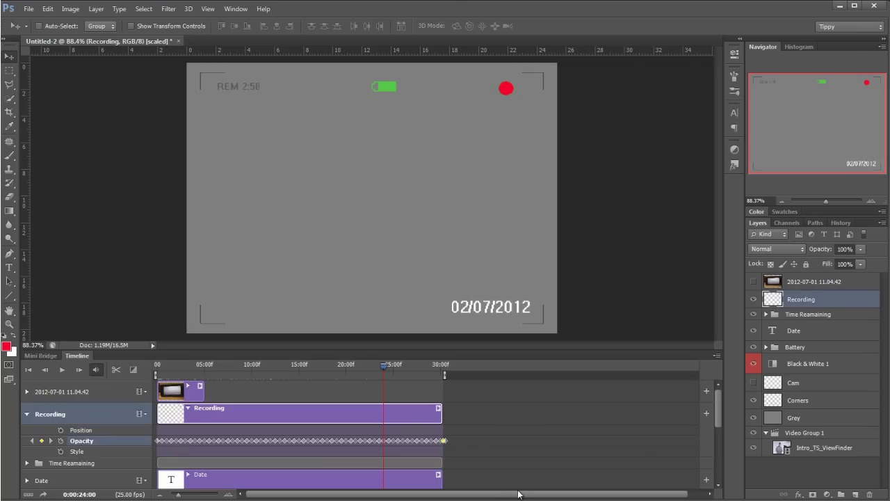
{"action": "left_click", "coordinate": [229, 494]}
{"action": "left_click", "coordinate": [635, 427]}
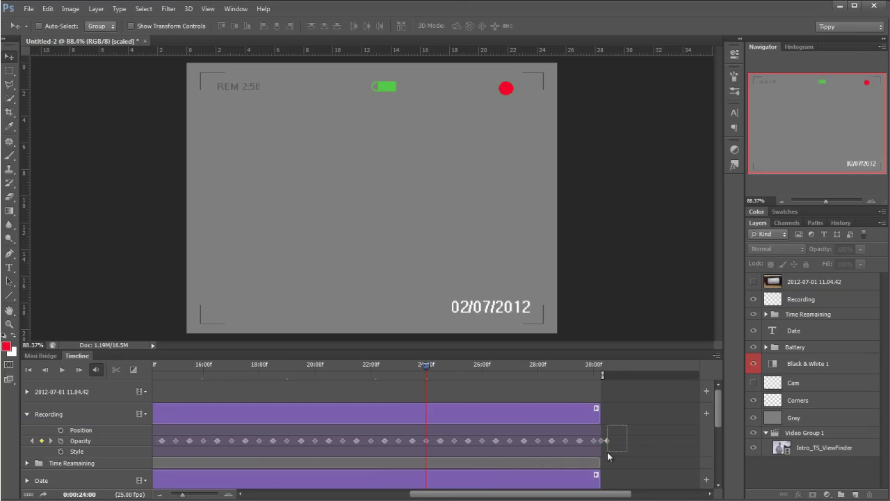
{"action": "left_click_drag", "start_coordinate": [605, 457], "coordinate": [604, 453]}
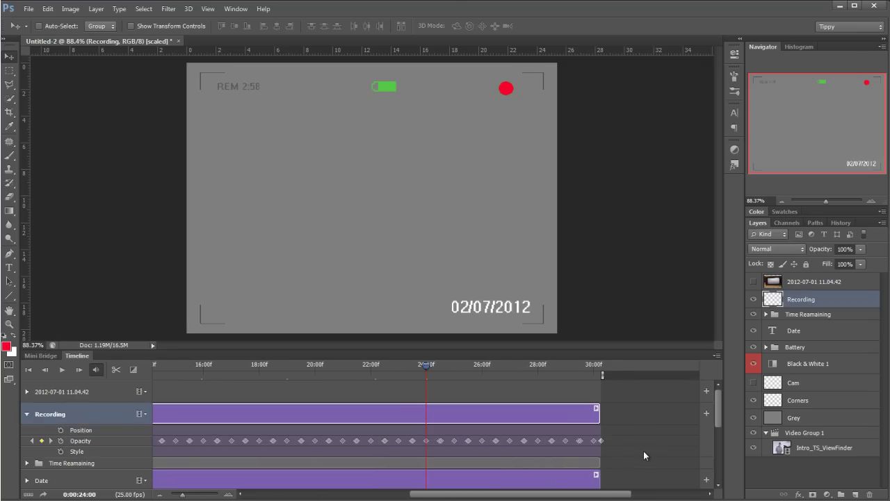
Step: Play the animation from the first frame to preview the blinking red dot, then stop playback
{"action": "left_click_drag", "start_coordinate": [424, 366], "coordinate": [206, 372]}
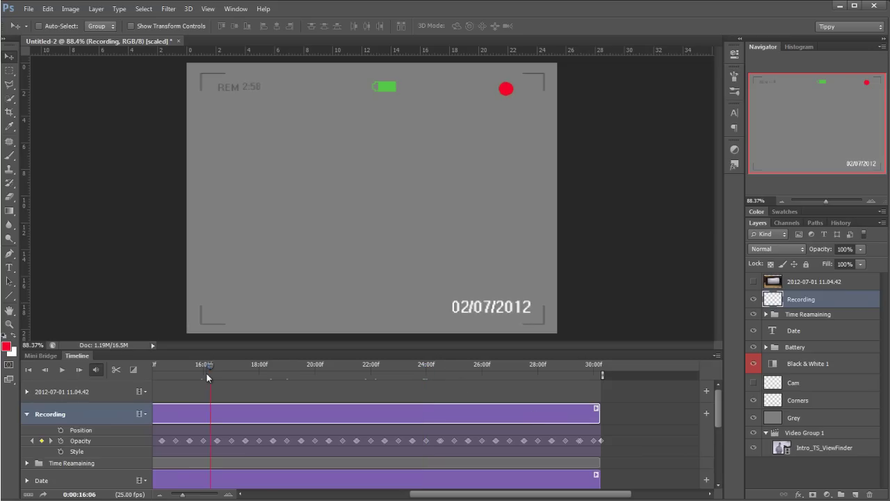
{"action": "left_click", "coordinate": [28, 371]}
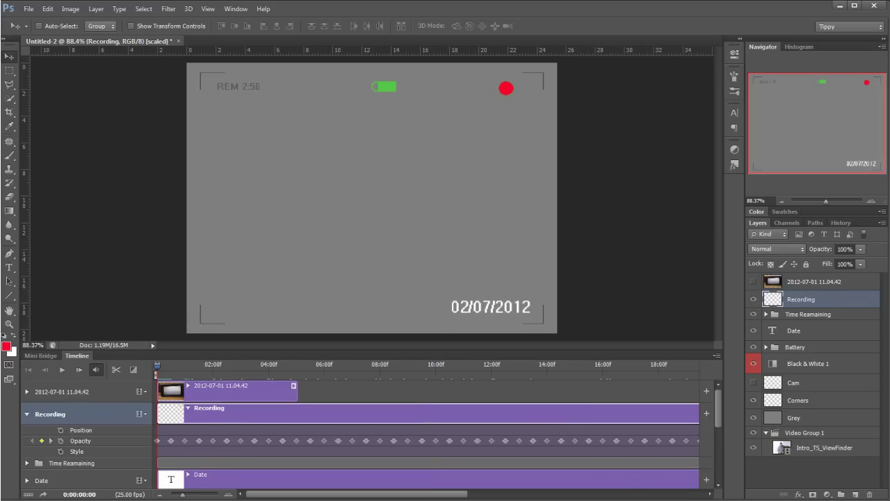
{"action": "left_click", "coordinate": [62, 370]}
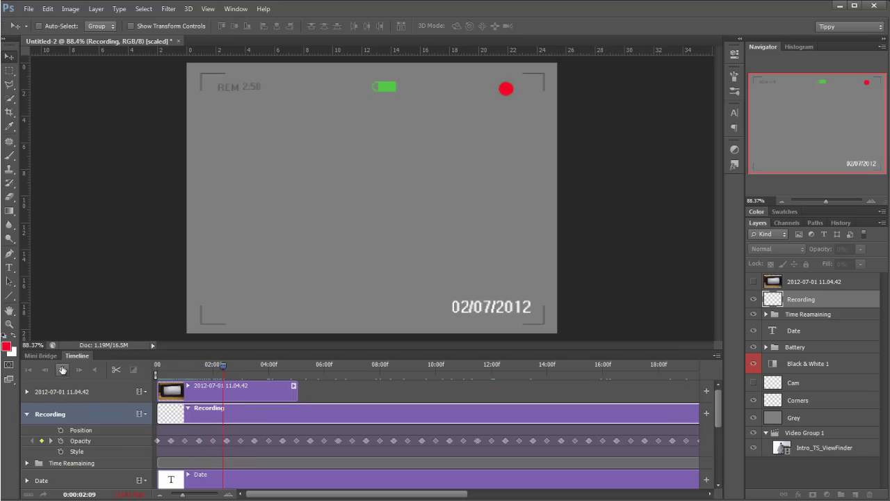
{"action": "left_click", "coordinate": [62, 369]}
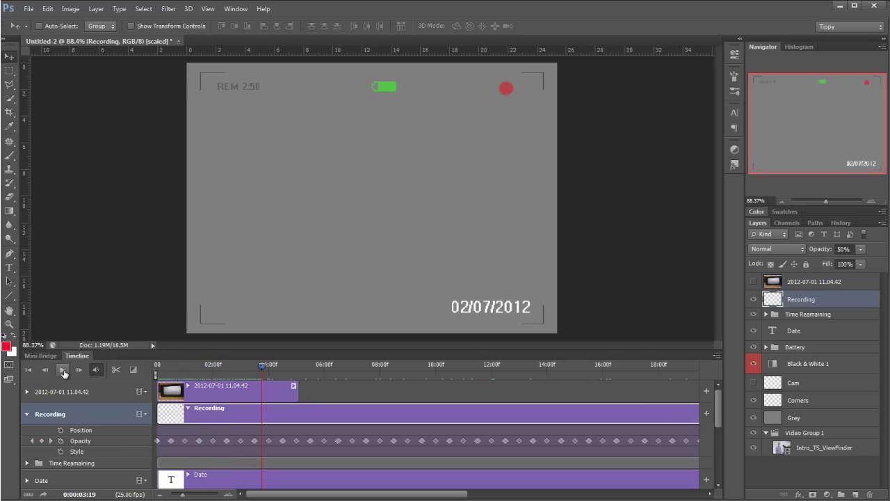